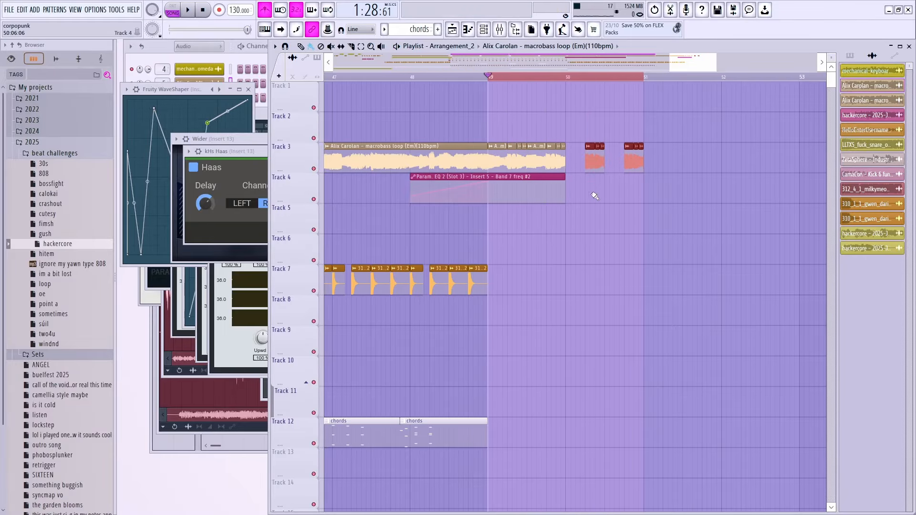
Step: Loop bars 49–53 and audition the Track 3 bass section starting from bar 50
{"action": "scroll", "coordinate": [594, 196], "scroll_direction": "up", "scroll_amount": 2}
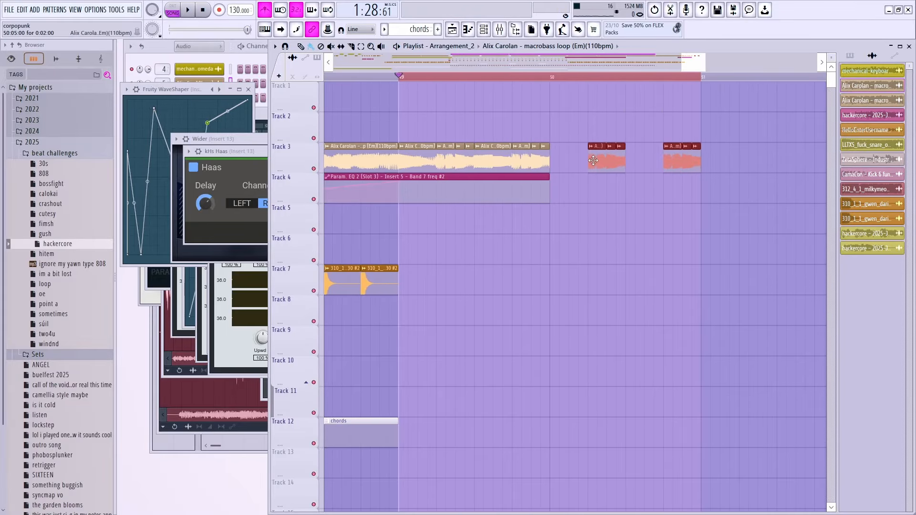
{"action": "left_click", "coordinate": [552, 78]}
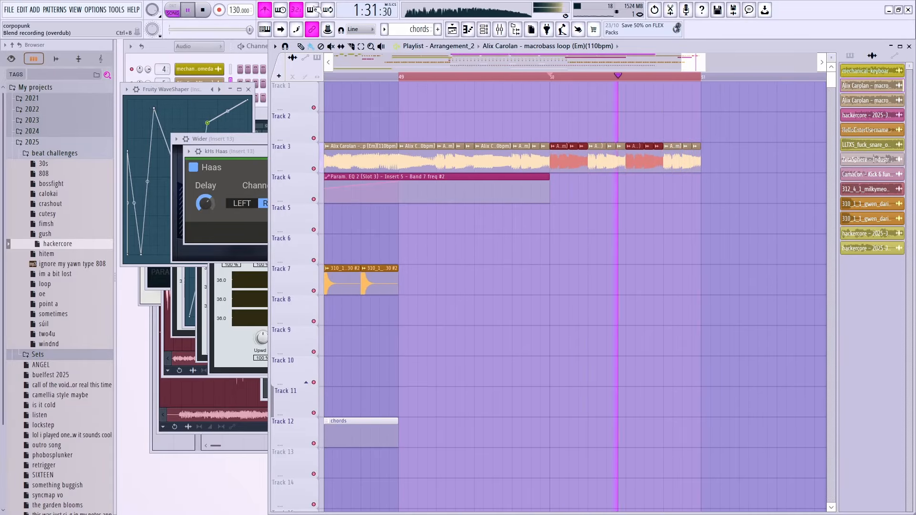
{"action": "key", "text": "space"}
{"action": "key", "text": "ctrl+d"}
{"action": "left_click_drag", "start_coordinate": [403, 78], "coordinate": [553, 87]}
{"action": "key", "text": "ctrl+d"}
{"action": "key", "text": "space"}
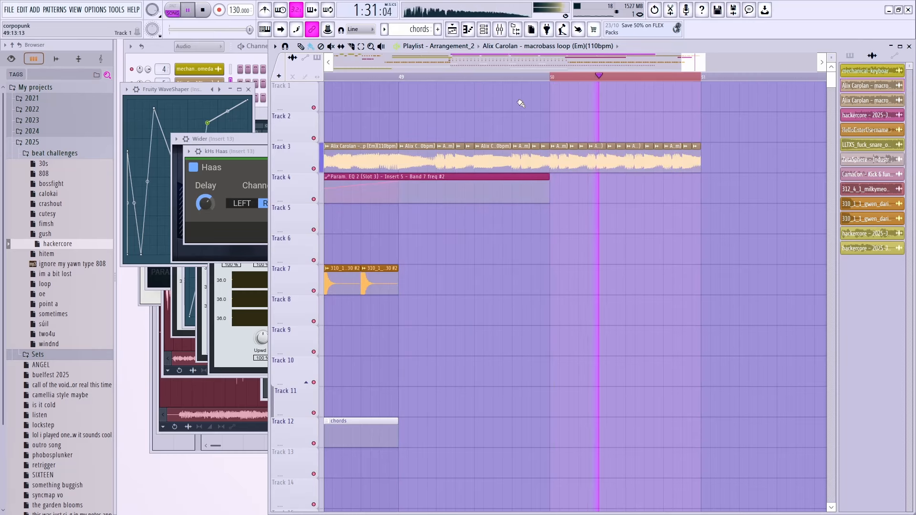
{"action": "key", "text": "space"}
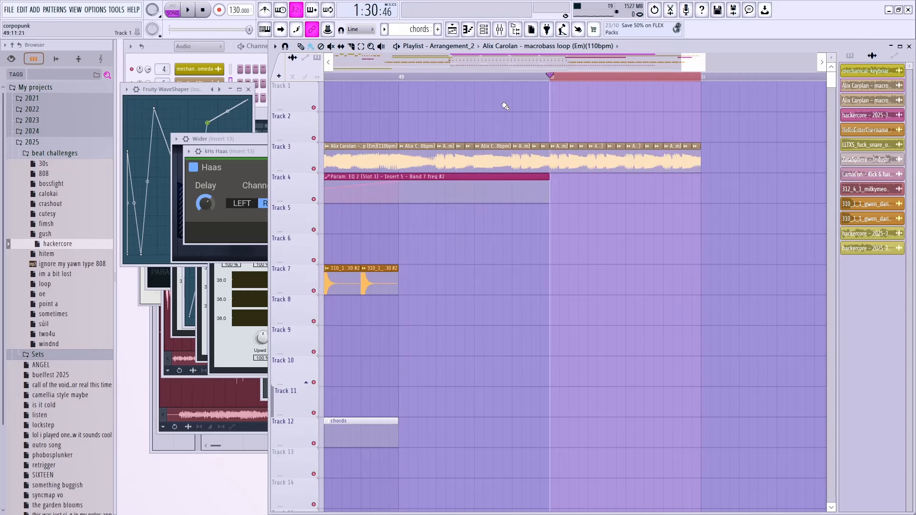
{"action": "right_click", "coordinate": [403, 79]}
{"action": "scroll", "coordinate": [472, 117], "scroll_direction": "down", "scroll_amount": 1}
{"action": "key", "text": "space"}
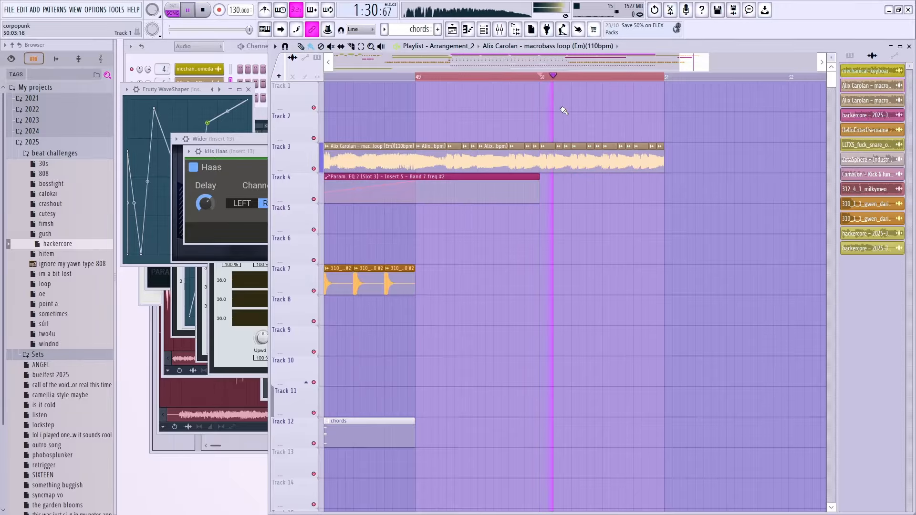
Step: Jump playback to bar 51 and listen to the looped bass there
{"action": "scroll", "coordinate": [553, 117], "scroll_direction": "down", "scroll_amount": 1}
{"action": "scroll", "coordinate": [479, 92], "scroll_direction": "up", "scroll_amount": 3}
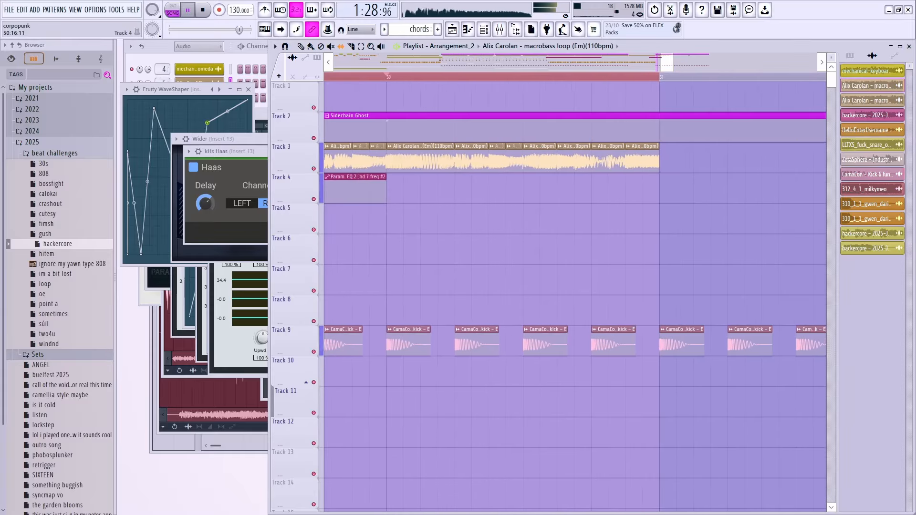
{"action": "scroll", "coordinate": [597, 92], "scroll_direction": "up", "scroll_amount": 1}
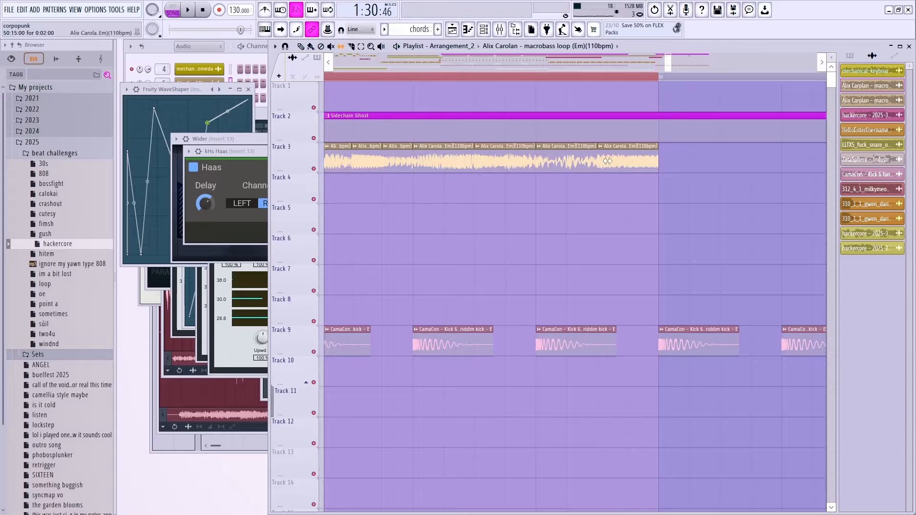
{"action": "scroll", "coordinate": [539, 161], "scroll_direction": "down", "scroll_amount": 2}
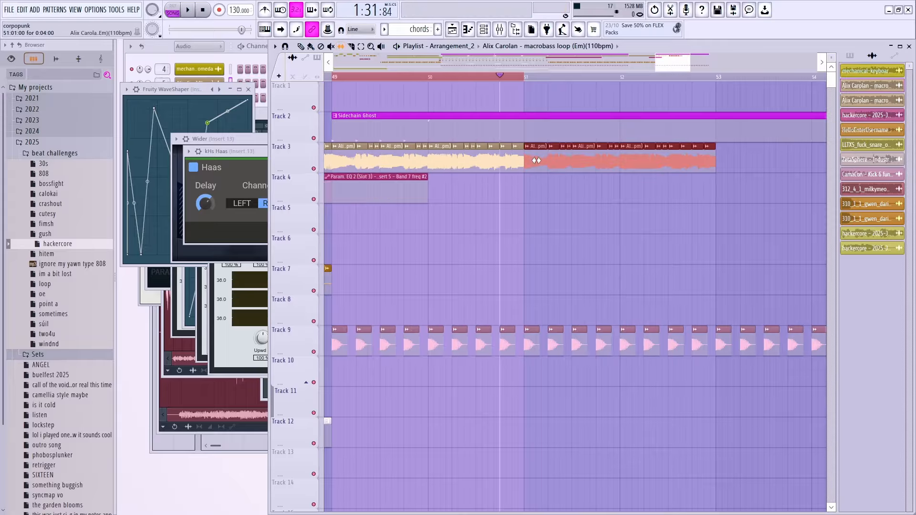
{"action": "left_click", "coordinate": [527, 77]}
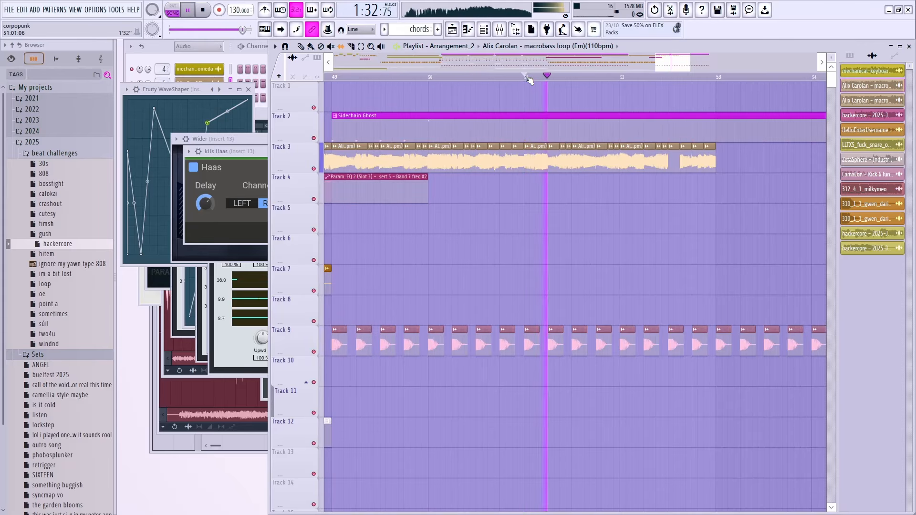
{"action": "scroll", "coordinate": [568, 153], "scroll_direction": "down", "scroll_amount": 1}
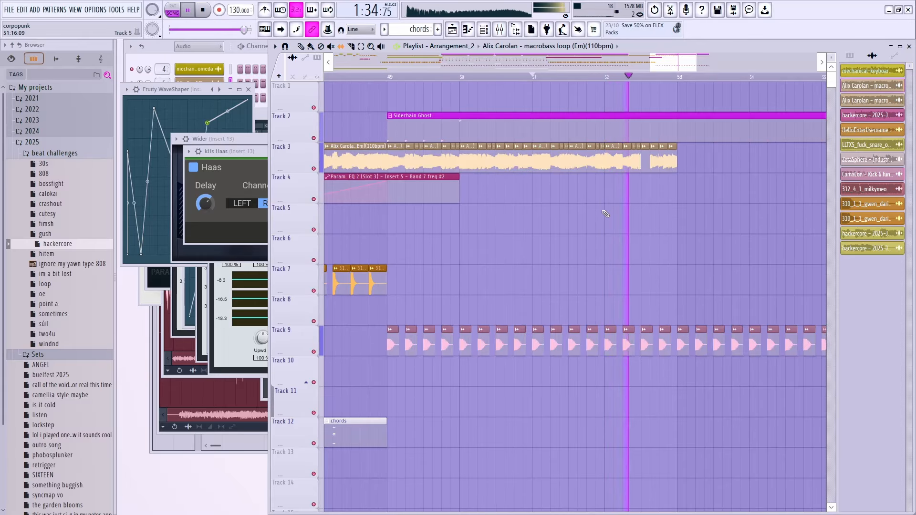
{"action": "key", "text": "space"}
Step: Select the Track 3 clips from bar 51 to 53 and loop playback around them
{"action": "left_click_drag", "start_coordinate": [697, 159], "coordinate": [546, 168]}
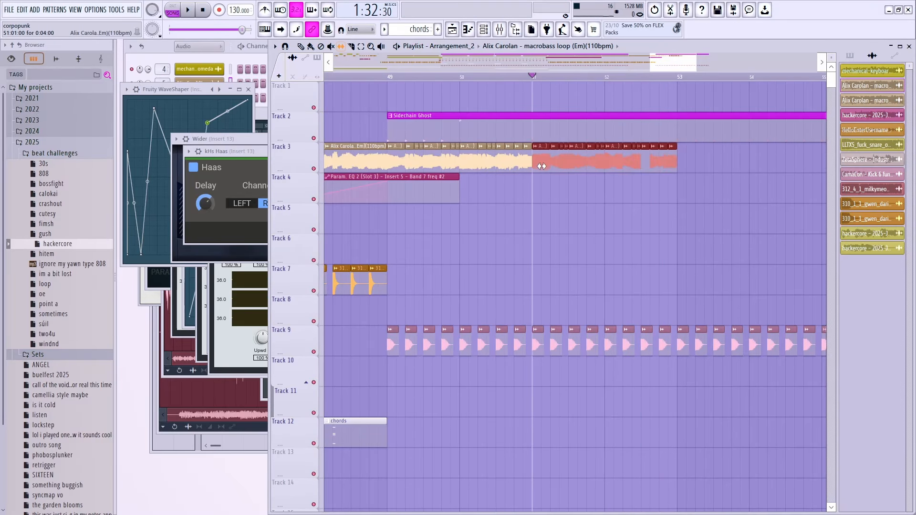
{"action": "key", "text": "ctrl+Return"}
{"action": "key", "text": "space"}
{"action": "scroll", "coordinate": [556, 170], "scroll_direction": "up", "scroll_amount": 2}
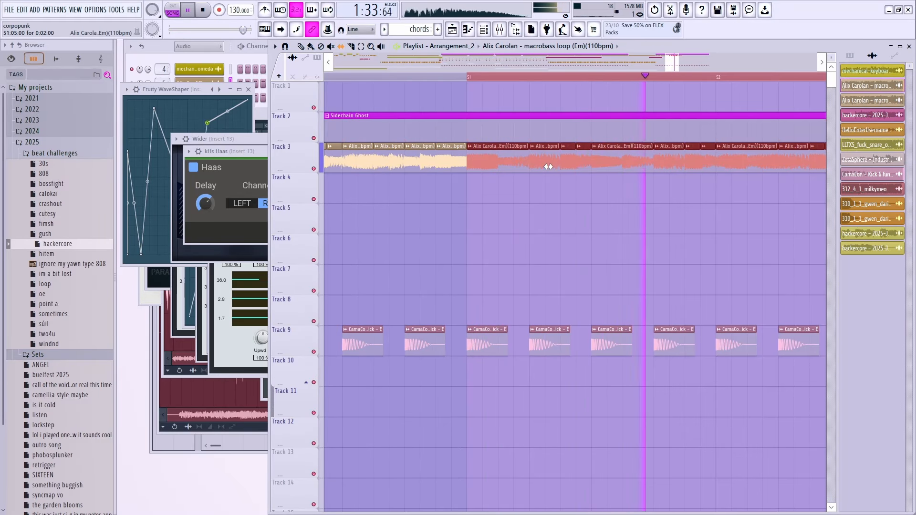
{"action": "key", "text": "b"}
{"action": "key", "text": "ctrl+d"}
{"action": "scroll", "coordinate": [548, 176], "scroll_direction": "down", "scroll_amount": 2}
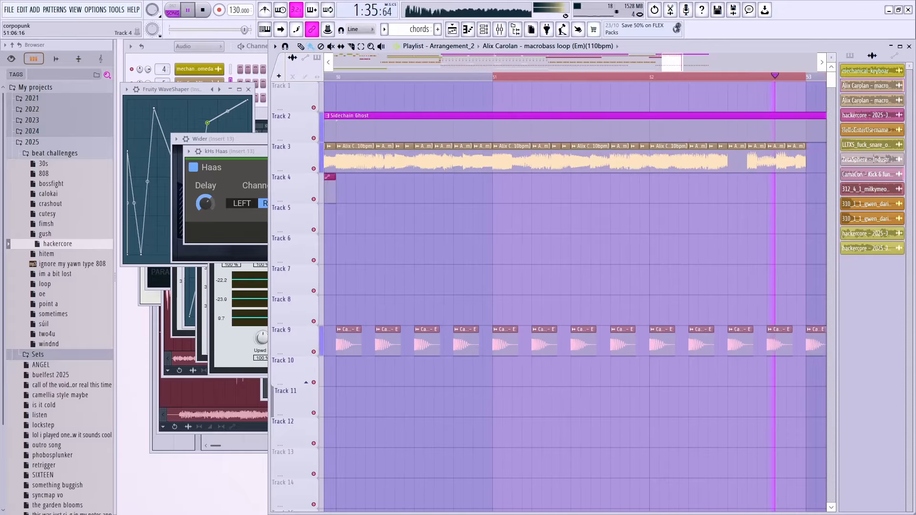
Step: Delete the first Track 3 clip after bar 51 and replay the two remaining short clips
{"action": "right_click", "coordinate": [517, 166]}
{"action": "left_click_drag", "start_coordinate": [591, 182], "coordinate": [519, 162]}
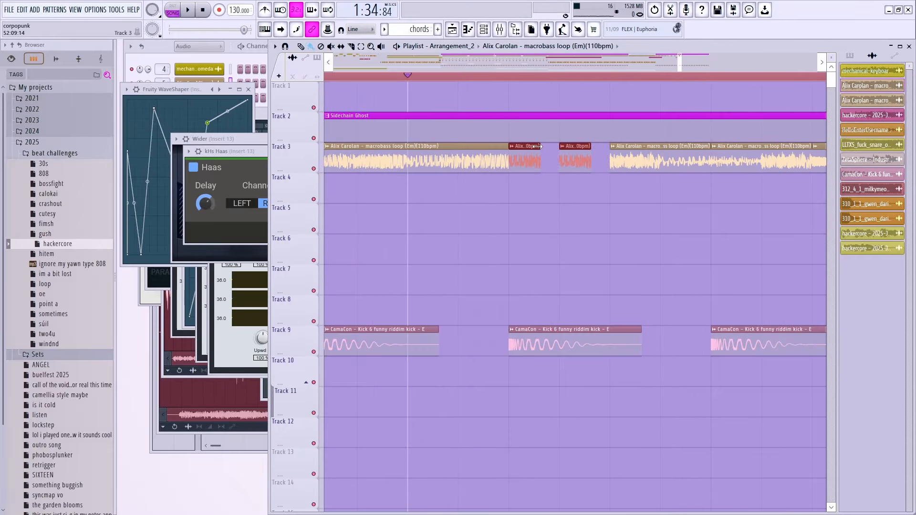
{"action": "key", "text": "space"}
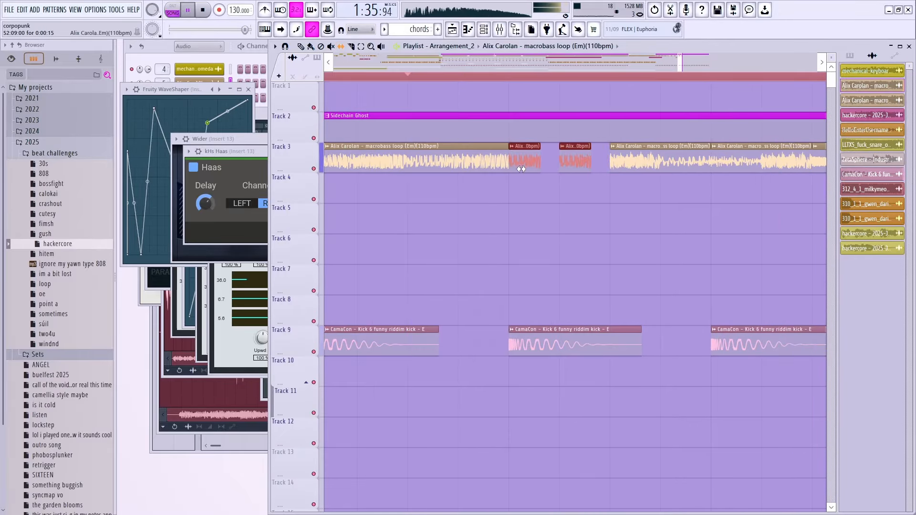
{"action": "scroll", "coordinate": [521, 169], "scroll_direction": "down", "scroll_amount": 3}
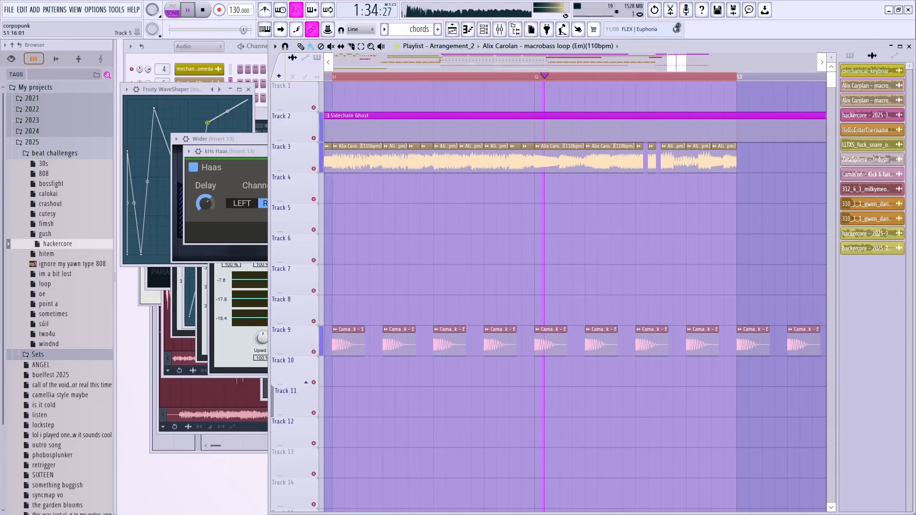
{"action": "scroll", "coordinate": [573, 217], "scroll_direction": "down", "scroll_amount": 4}
{"action": "key", "text": "space"}
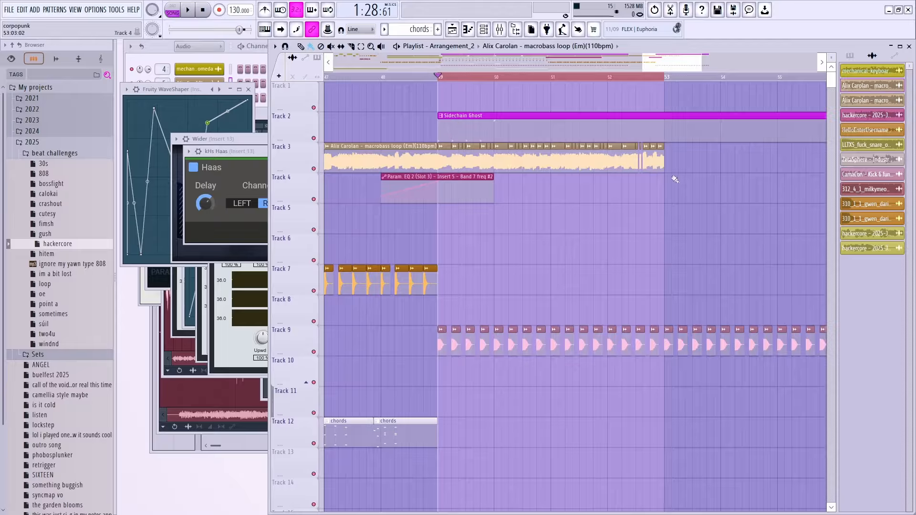
Step: Move the Track 5–6 clips from bars 21–34 so they start at bar 57
{"action": "left_click", "coordinate": [499, 29]}
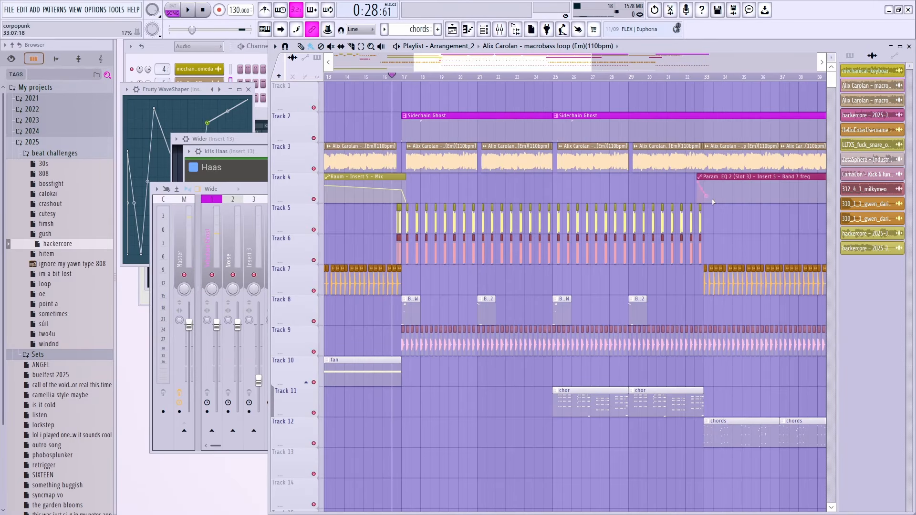
{"action": "left_click_drag", "start_coordinate": [737, 217], "coordinate": [477, 244]}
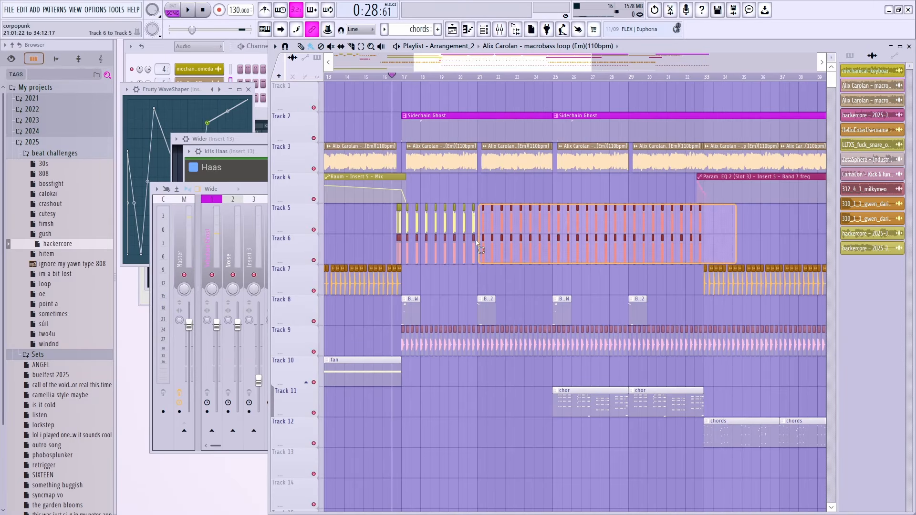
{"action": "left_click_drag", "start_coordinate": [406, 253], "coordinate": [407, 253]}
{"action": "scroll", "coordinate": [410, 249], "scroll_direction": "down", "scroll_amount": 2}
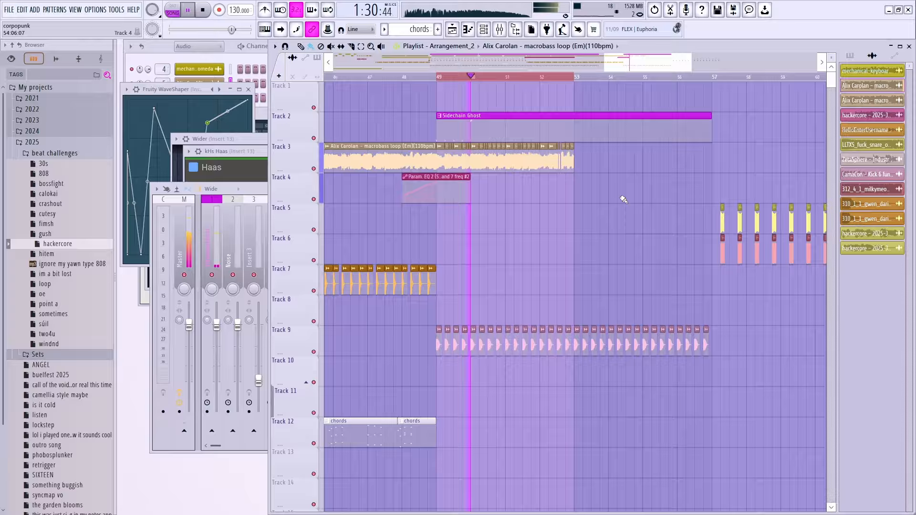
{"action": "left_click_drag", "start_coordinate": [600, 164], "coordinate": [439, 163]}
Step: Duplicate the Track 3 clips and stretch the Sidechain Ghost clip and time selection to bar 65
{"action": "key", "text": "ctrl+b"}
{"action": "left_click_drag", "start_coordinate": [649, 161], "coordinate": [623, 161]}
{"action": "scroll", "coordinate": [705, 124], "scroll_direction": "down", "scroll_amount": 2}
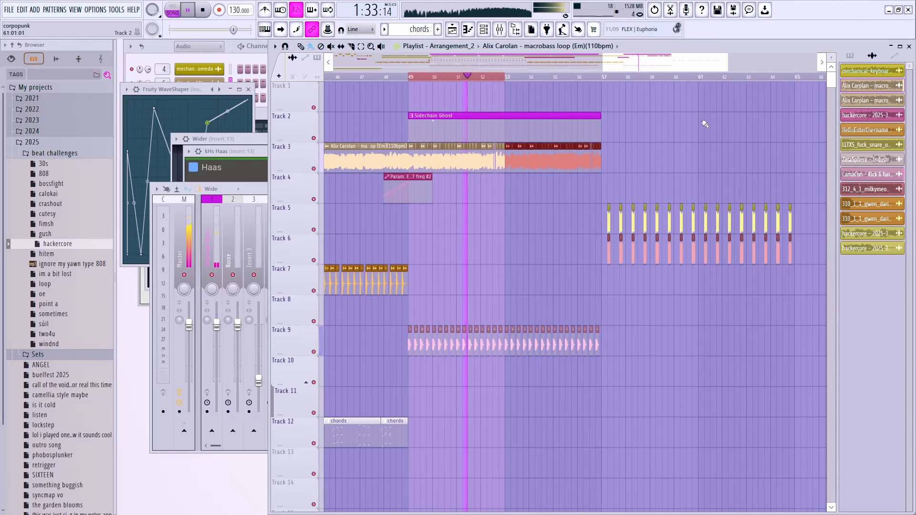
{"action": "left_click_drag", "start_coordinate": [505, 77], "coordinate": [794, 77]}
{"action": "left_click_drag", "start_coordinate": [600, 125], "coordinate": [793, 125]}
Step: Duplicate the bass and chords clips through bar 65, then return playback to bar 49
{"action": "left_click_drag", "start_coordinate": [634, 160], "coordinate": [414, 172]}
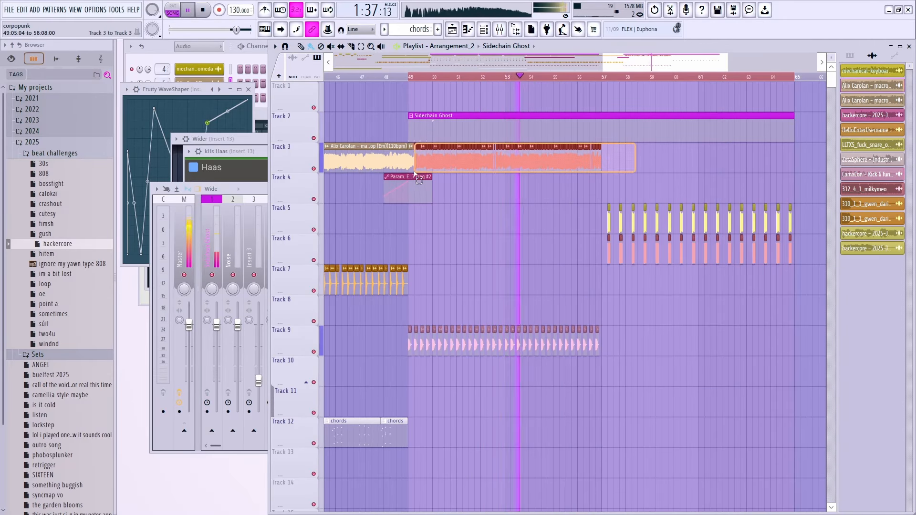
{"action": "key", "text": "ctrl+b"}
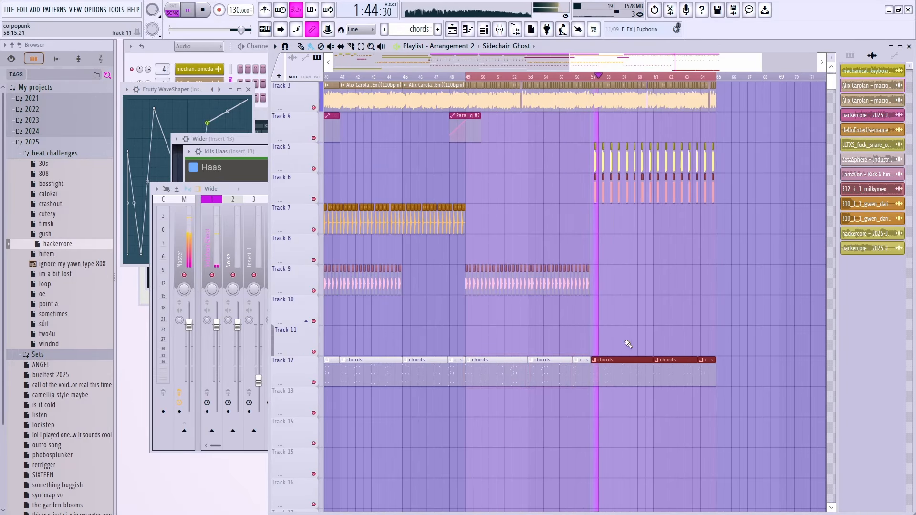
{"action": "key", "text": "ctrl+d"}
{"action": "scroll", "coordinate": [600, 216], "scroll_direction": "down", "scroll_amount": 1}
{"action": "left_click", "coordinate": [471, 78]}
{"action": "scroll", "coordinate": [510, 194], "scroll_direction": "up", "scroll_amount": 2}
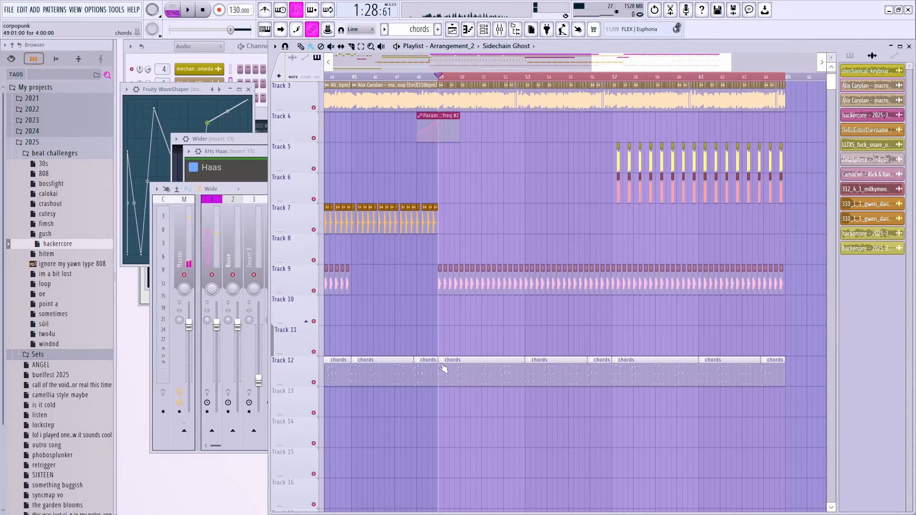
Step: Make the chords clip at bar 49 a unique chords #2 pattern and open its notes
{"action": "left_click", "coordinate": [441, 360]}
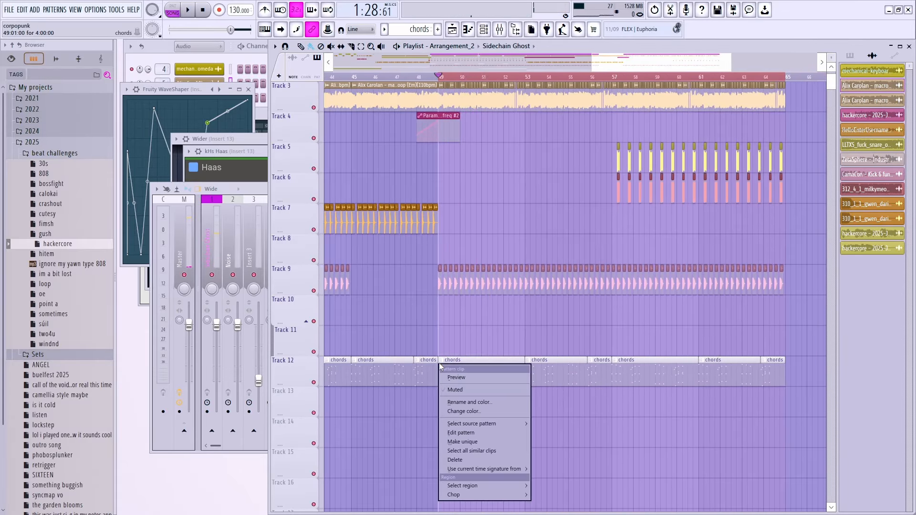
{"action": "left_click", "coordinate": [459, 442]}
{"action": "double_click", "coordinate": [458, 370]}
{"action": "left_click", "coordinate": [173, 10]}
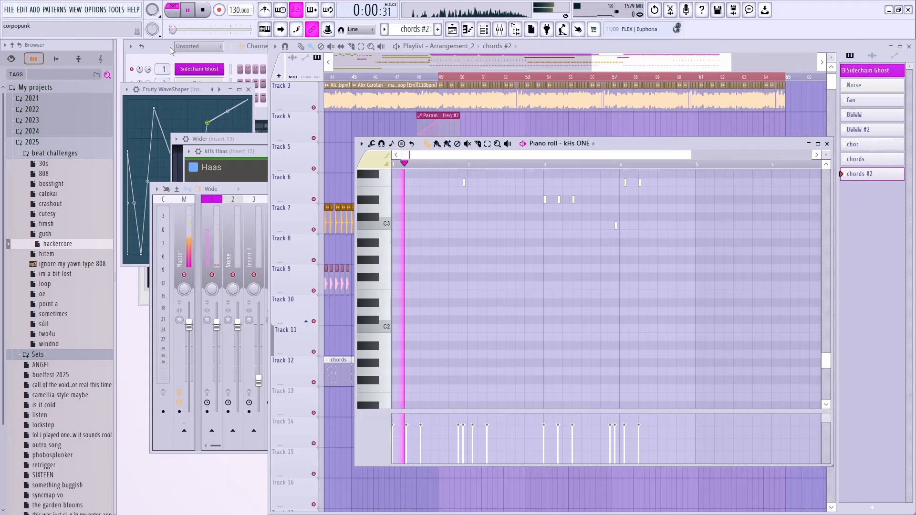
Step: Add the Vital synth as a new channel in the channel rack
{"action": "key", "text": "F6"}
{"action": "scroll", "coordinate": [171, 137], "scroll_direction": "down", "scroll_amount": 2}
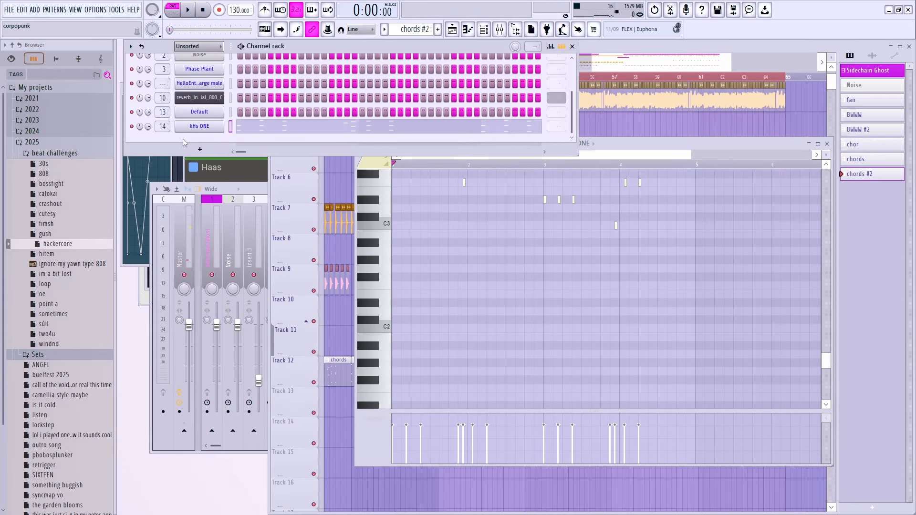
{"action": "left_click", "coordinate": [196, 150]}
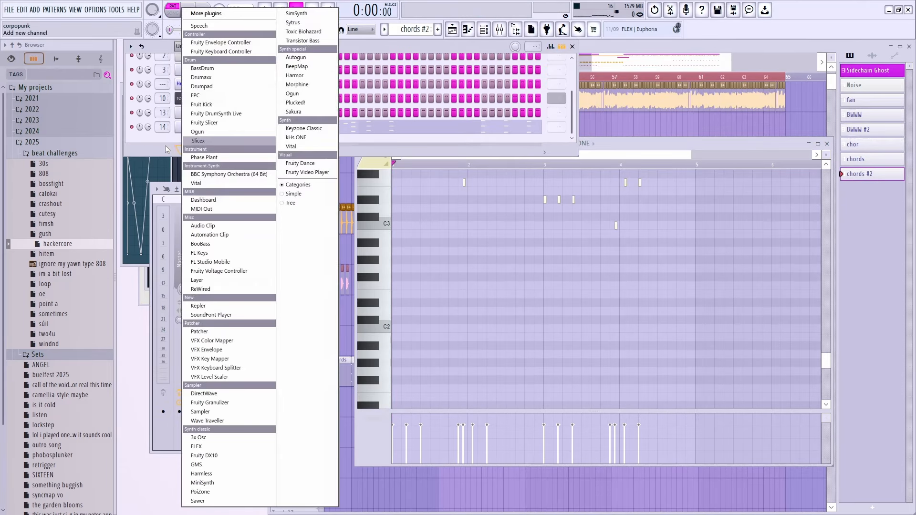
{"action": "left_click", "coordinate": [195, 184]}
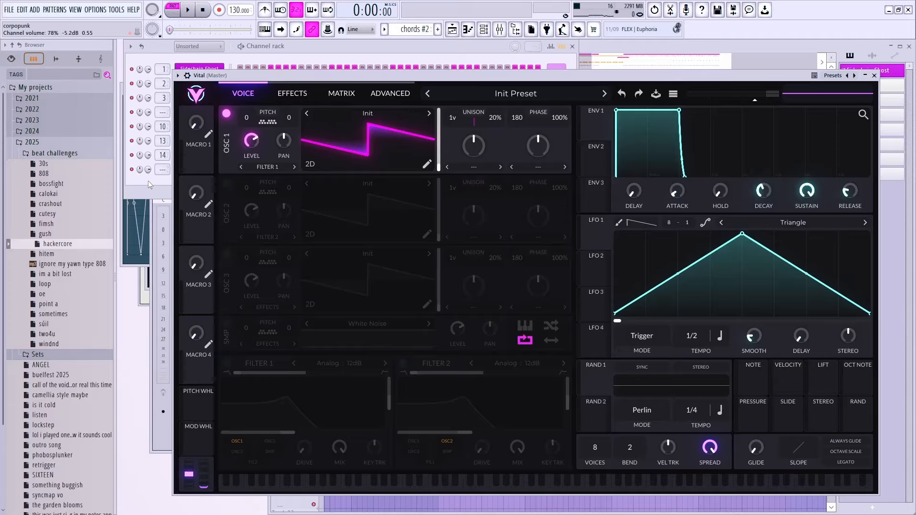
{"action": "left_click", "coordinate": [149, 185]}
{"action": "left_click", "coordinate": [649, 80]}
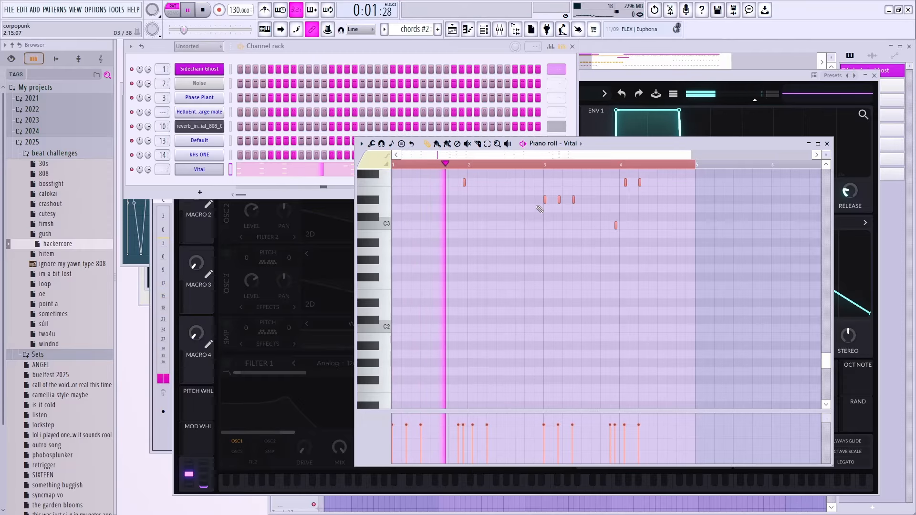
Step: Make the chords #2 notes legato so each runs into the next (Ctrl+L)
{"action": "scroll", "coordinate": [596, 255], "scroll_direction": "up", "scroll_amount": 3}
{"action": "scroll", "coordinate": [595, 253], "scroll_direction": "up", "scroll_amount": 2}
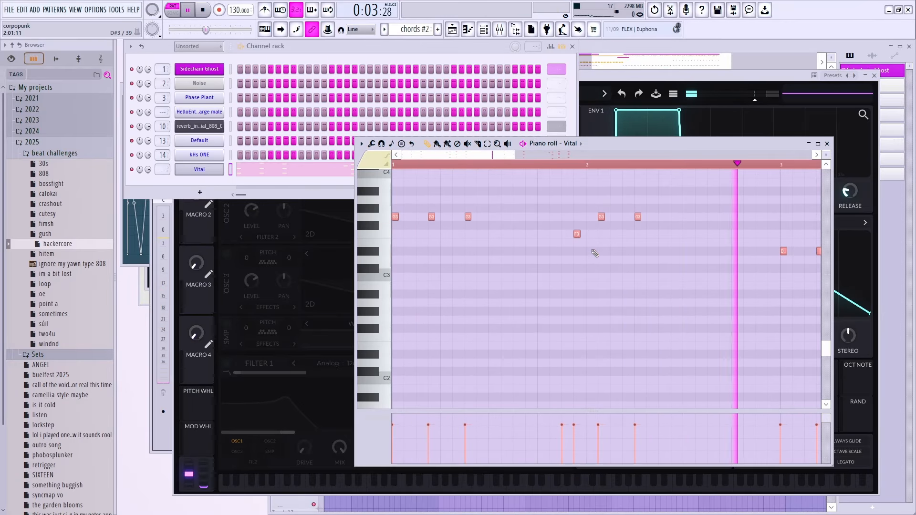
{"action": "key", "text": "ctrl+l"}
{"action": "scroll", "coordinate": [591, 267], "scroll_direction": "down", "scroll_amount": 2}
{"action": "scroll", "coordinate": [583, 280], "scroll_direction": "up", "scroll_amount": 4}
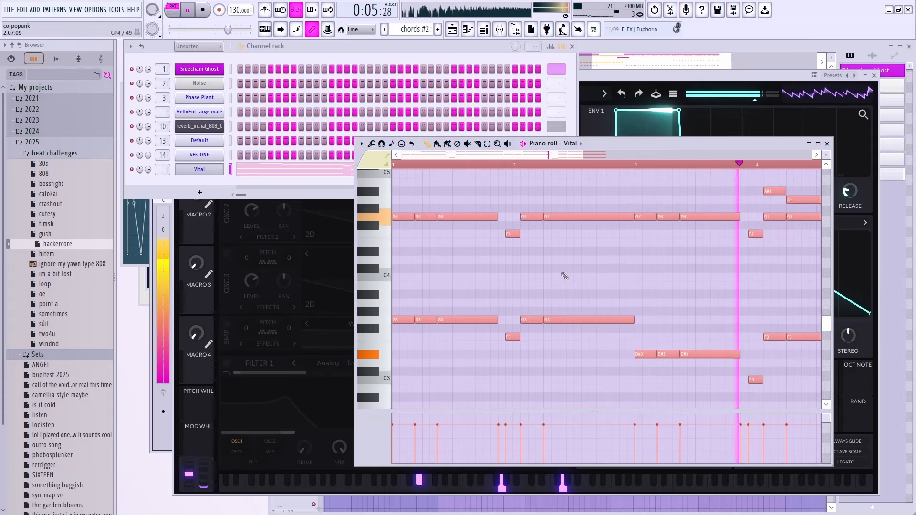
{"action": "scroll", "coordinate": [589, 281], "scroll_direction": "down", "scroll_amount": 3}
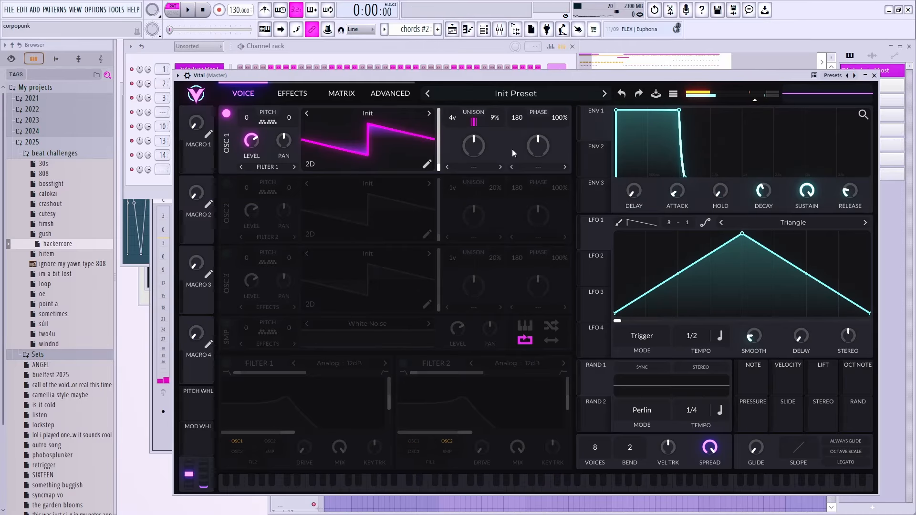
Step: Set Vital's LFO 1 rate to 1/16 and remove a point so its drop becomes a slope
{"action": "left_click", "coordinate": [191, 11]}
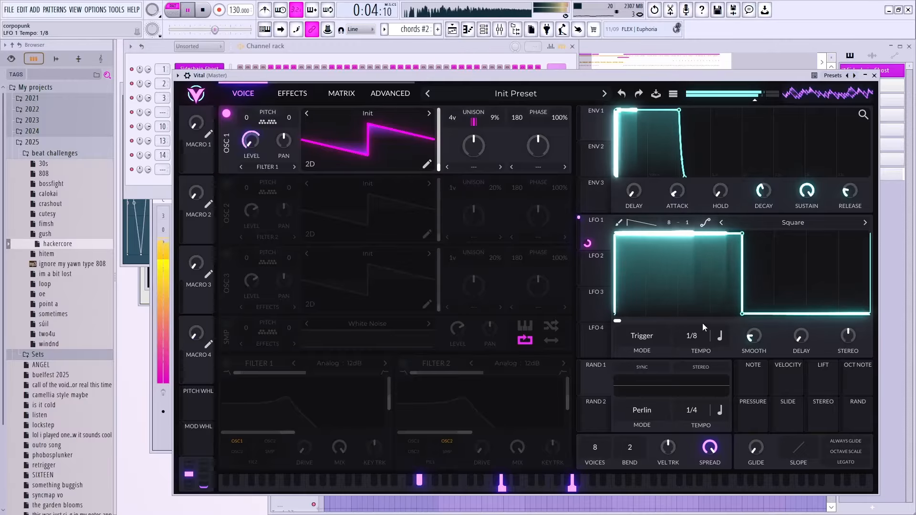
{"action": "mouse_move", "coordinate": [696, 335]}
{"action": "left_mouse_down"}
{"action": "mouse_move", "coordinate": [699, 323]}
{"action": "mouse_move", "coordinate": [696, 341]}
{"action": "left_mouse_up"}
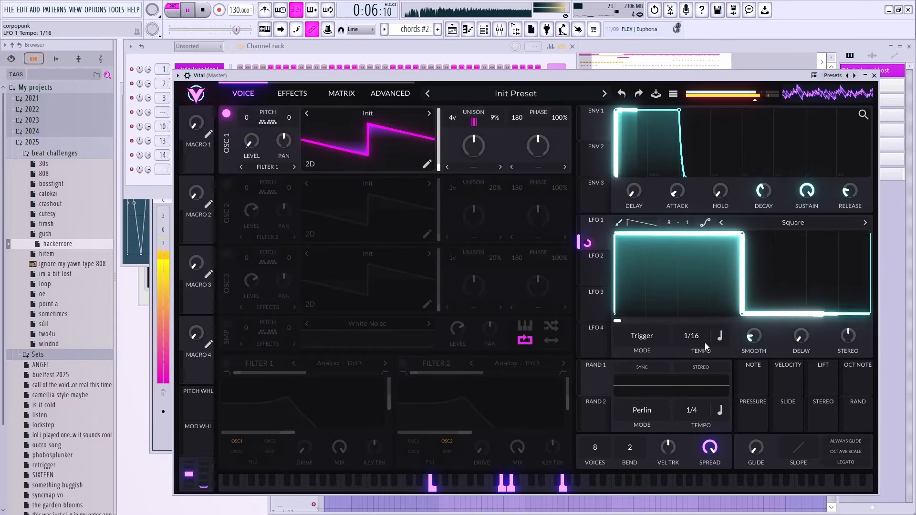
{"action": "double_click", "coordinate": [742, 313]}
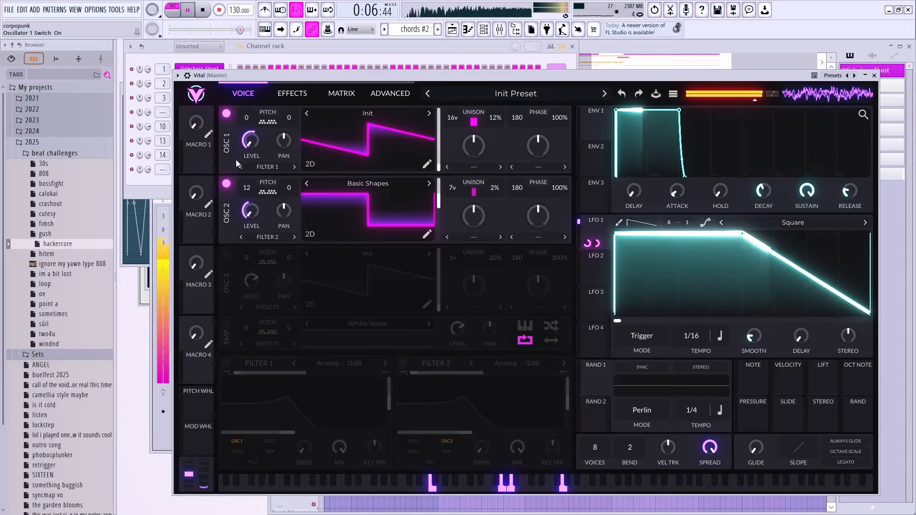
Step: Switch on Vital's compressor in Multiband mode
{"action": "left_click", "coordinate": [292, 93]}
{"action": "left_click", "coordinate": [227, 153]}
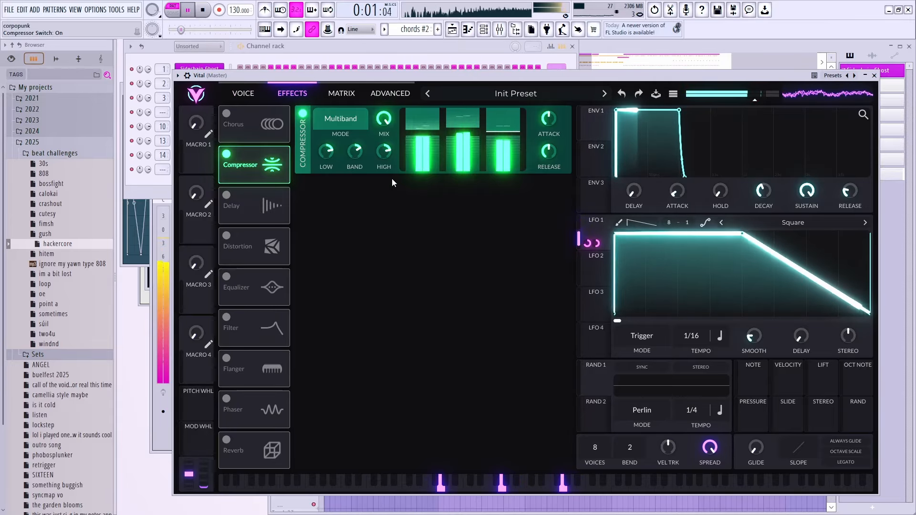
{"action": "left_click", "coordinate": [341, 119]}
{"action": "left_click", "coordinate": [334, 137]}
{"action": "key", "text": "space"}
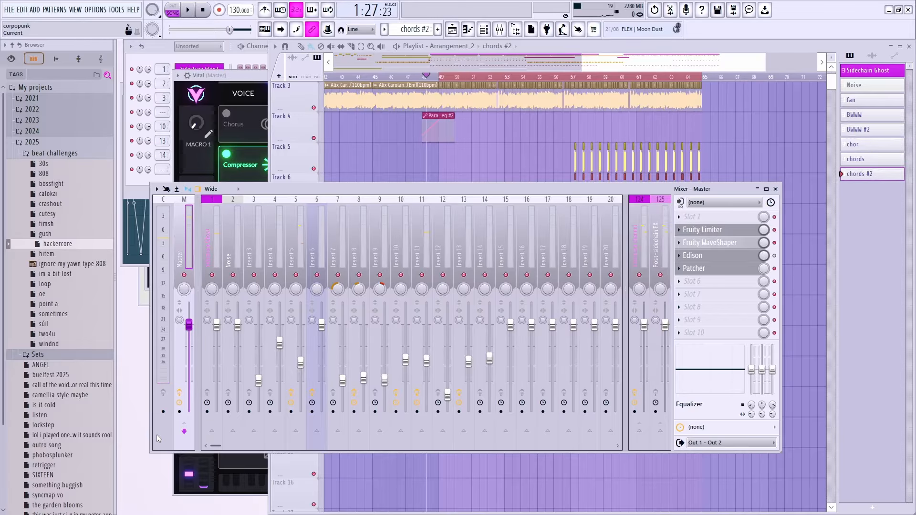
Step: Route the Vital channel to mixer insert 15 and load Fruity parametric EQ 2 there
{"action": "left_click", "coordinate": [122, 186]}
{"action": "left_click_drag", "start_coordinate": [164, 170], "coordinate": [164, 151]}
{"action": "left_click", "coordinate": [190, 421]}
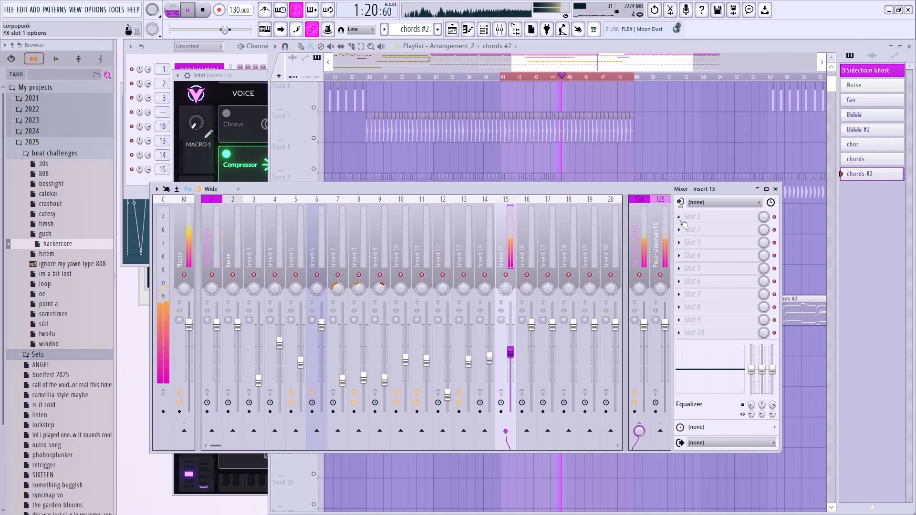
{"action": "left_click", "coordinate": [691, 216]}
{"action": "left_click", "coordinate": [553, 413]}
Step: Create an automation clip for EQ band 7 frequency on Track 14 and unmute that track
{"action": "right_click", "coordinate": [325, 170]}
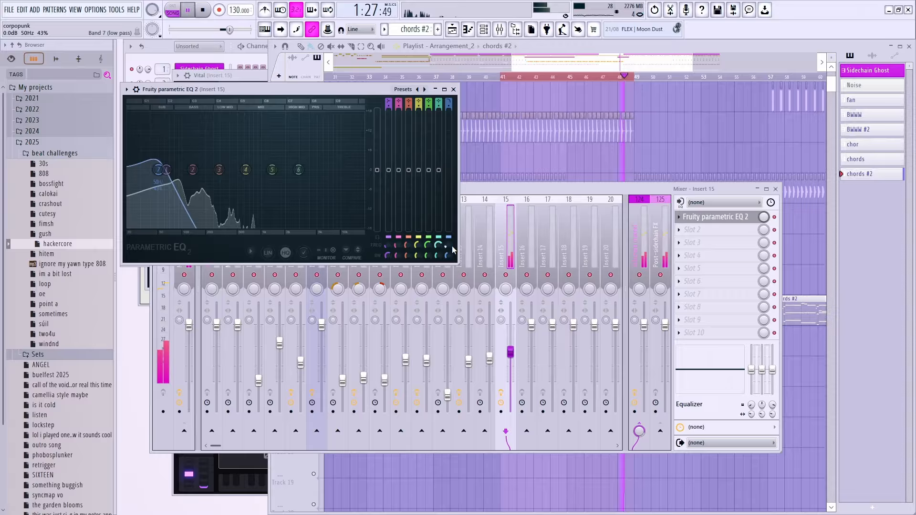
{"action": "right_click", "coordinate": [450, 246]}
{"action": "key", "text": "c"}
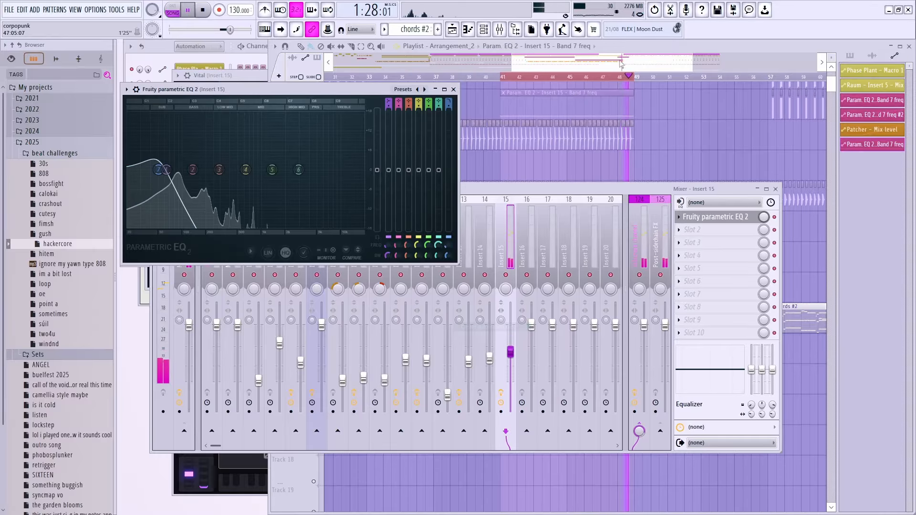
{"action": "left_click_drag", "start_coordinate": [576, 108], "coordinate": [578, 356]}
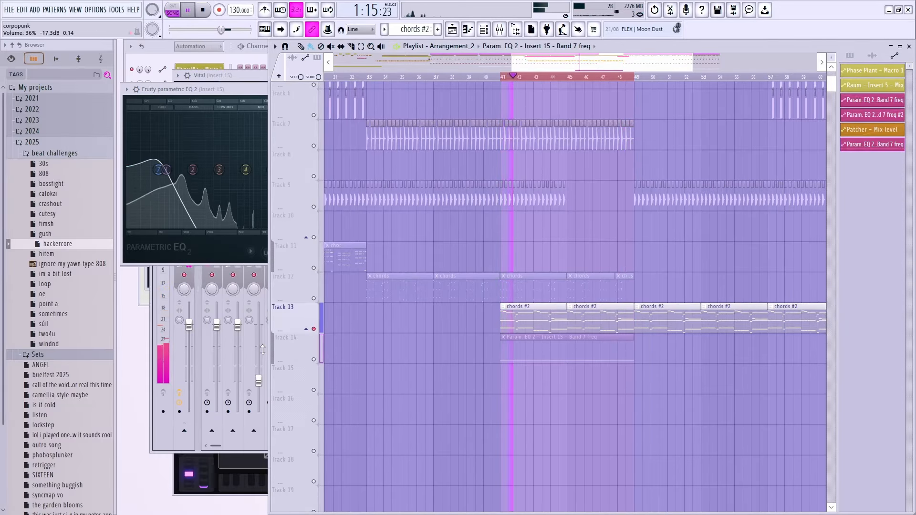
{"action": "left_click", "coordinate": [319, 359]}
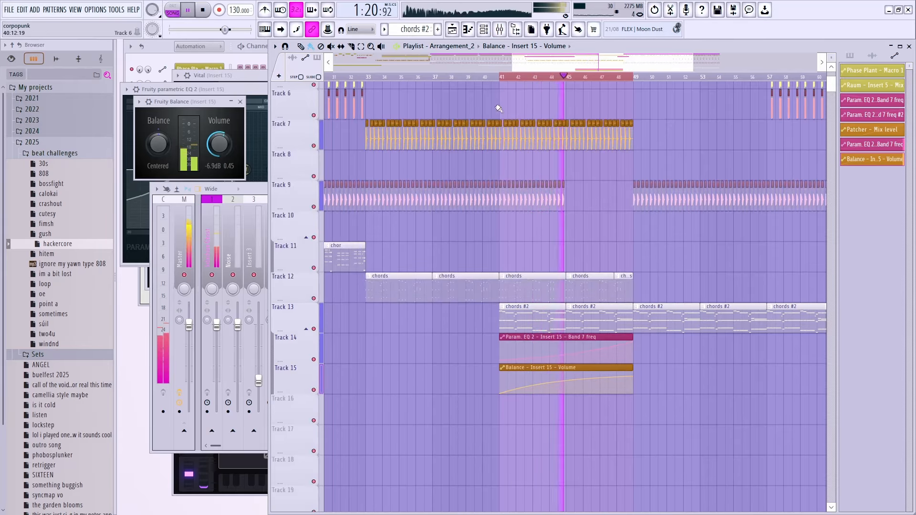
{"action": "left_click_drag", "start_coordinate": [500, 78], "coordinate": [632, 79]}
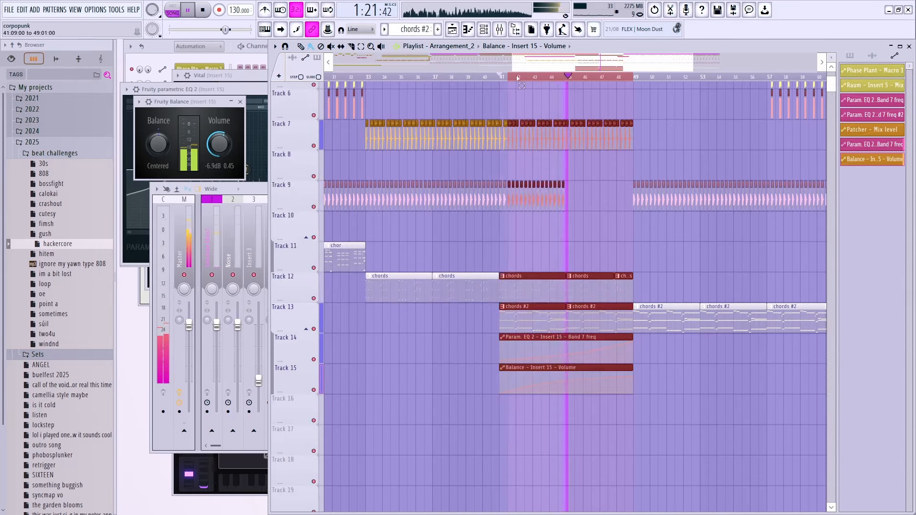
{"action": "left_click", "coordinate": [632, 78], "text": "ctrl"}
{"action": "scroll", "coordinate": [609, 205], "scroll_direction": "down", "scroll_amount": 1, "text": "ctrl"}
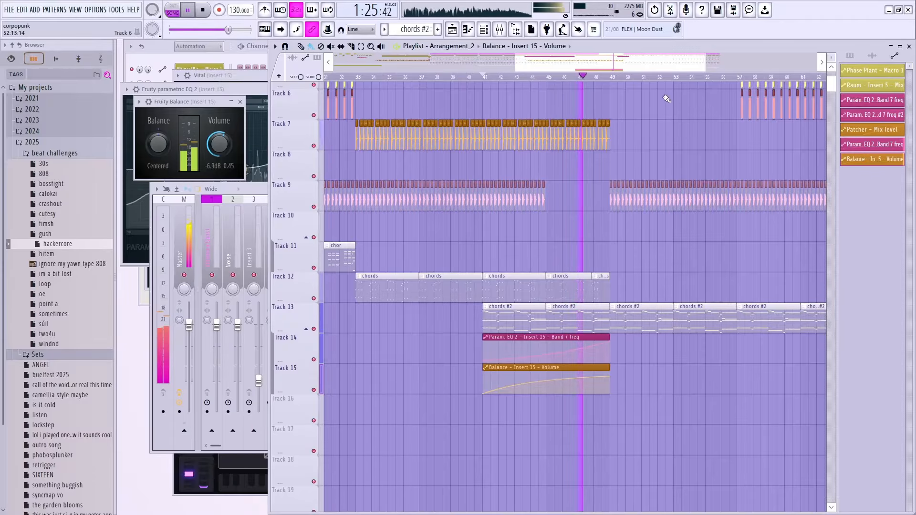
Step: Solo Track 13 together with its grouped automation tracks and restart song playback
{"action": "scroll", "coordinate": [663, 143], "scroll_direction": "up", "scroll_amount": 2, "text": "ctrl"}
{"action": "scroll", "coordinate": [554, 262], "scroll_direction": "up", "scroll_amount": 2}
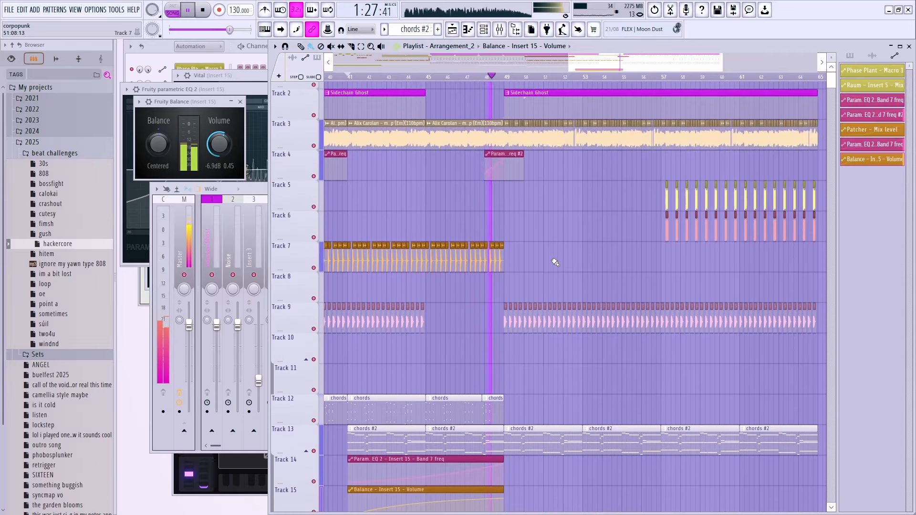
{"action": "scroll", "coordinate": [551, 250], "scroll_direction": "up", "scroll_amount": 3, "text": "ctrl"}
{"action": "scroll", "coordinate": [566, 248], "scroll_direction": "down", "scroll_amount": 3, "text": "ctrl"}
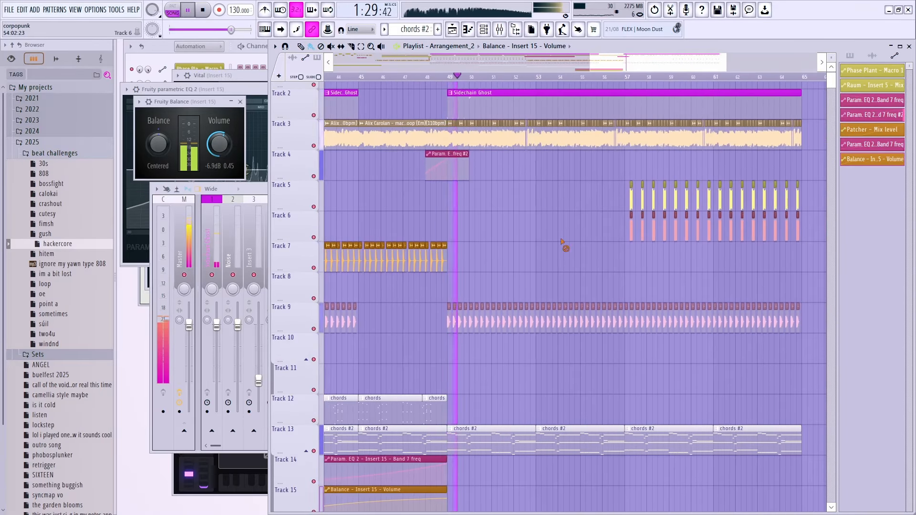
{"action": "key", "text": "space"}
{"action": "right_click", "coordinate": [313, 451]}
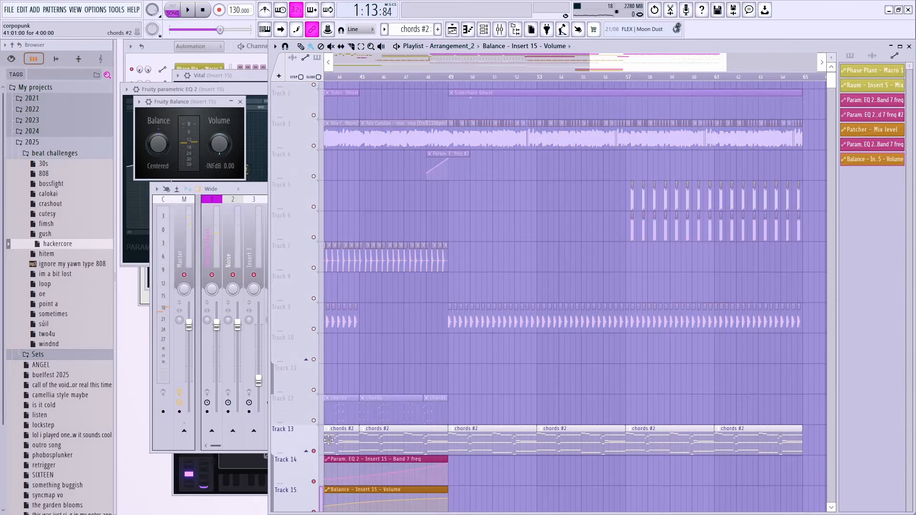
{"action": "key", "text": "space"}
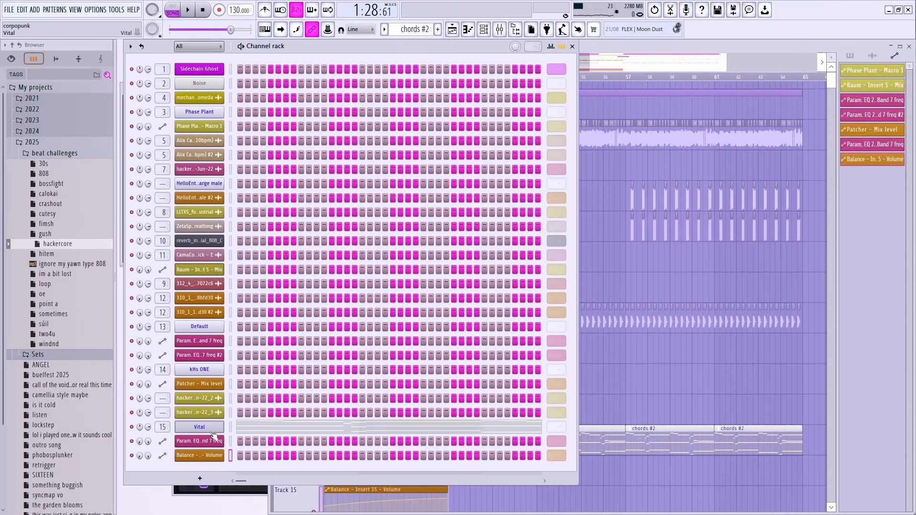
Step: Lower Vital's compressor mix to about 0.44
{"action": "left_click", "coordinate": [211, 430]}
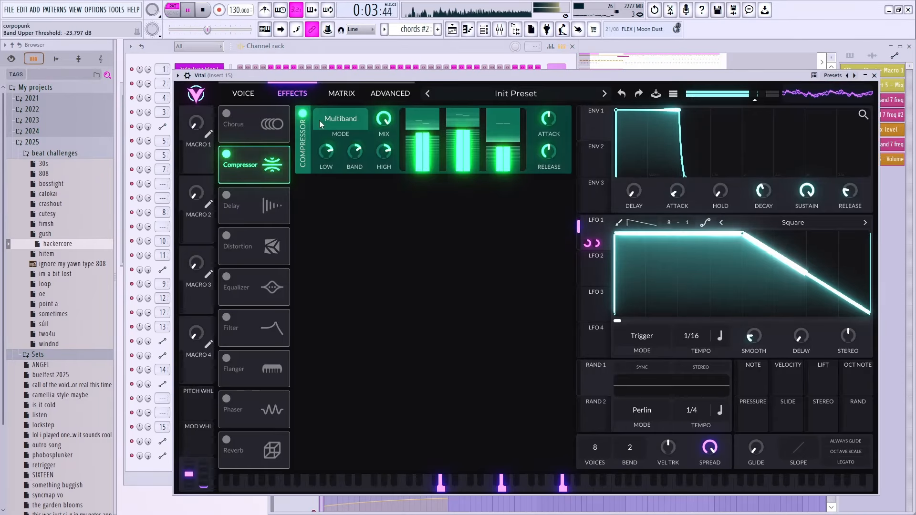
{"action": "left_click", "coordinate": [304, 115]}
{"action": "left_click", "coordinate": [304, 115]}
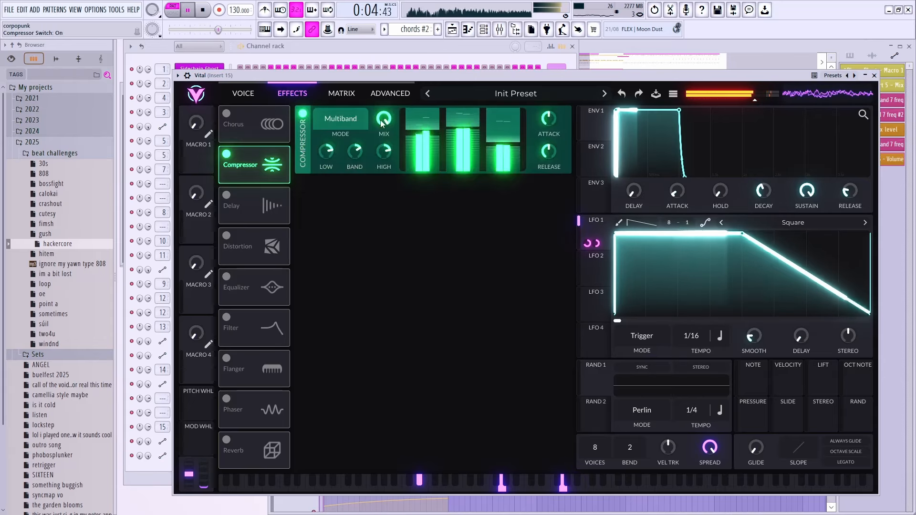
{"action": "left_click_drag", "start_coordinate": [383, 121], "coordinate": [383, 155]}
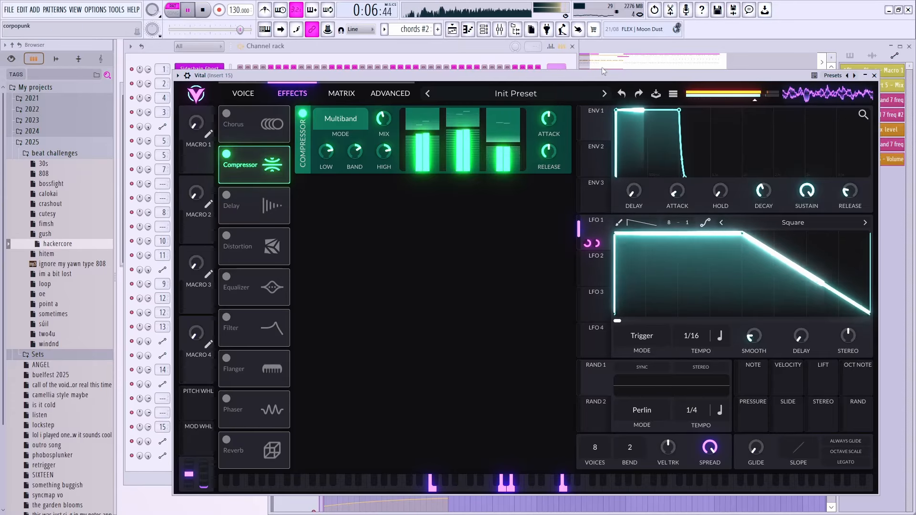
Step: Un-solo the other tracks and lower the synth's output volume
{"action": "left_click", "coordinate": [605, 49]}
{"action": "right_click", "coordinate": [316, 452]}
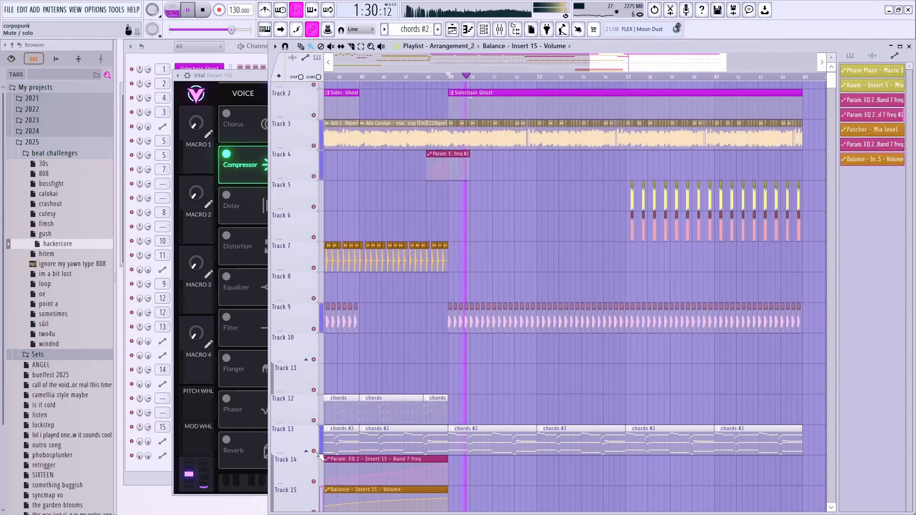
{"action": "scroll", "coordinate": [598, 214], "scroll_direction": "down", "scroll_amount": 1}
{"action": "scroll", "coordinate": [598, 215], "scroll_direction": "up", "scroll_amount": 3}
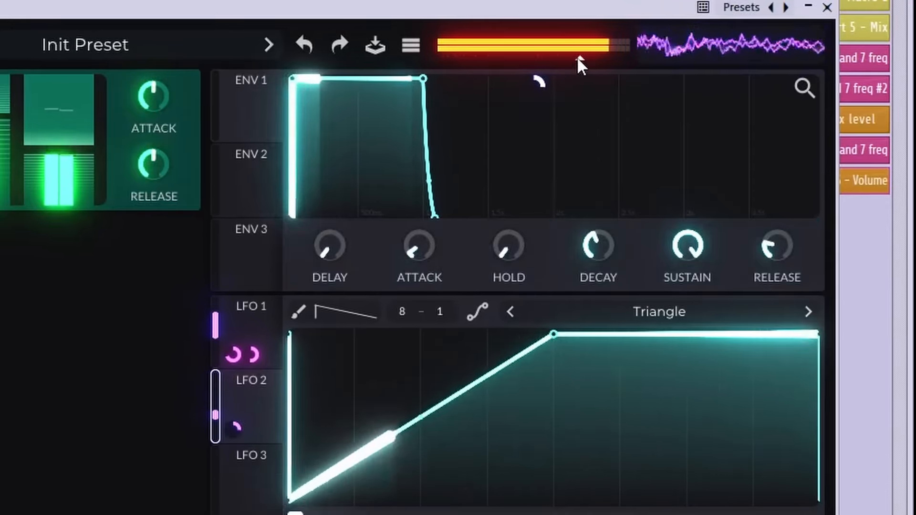
{"action": "left_click_drag", "start_coordinate": [577, 58], "coordinate": [523, 61]}
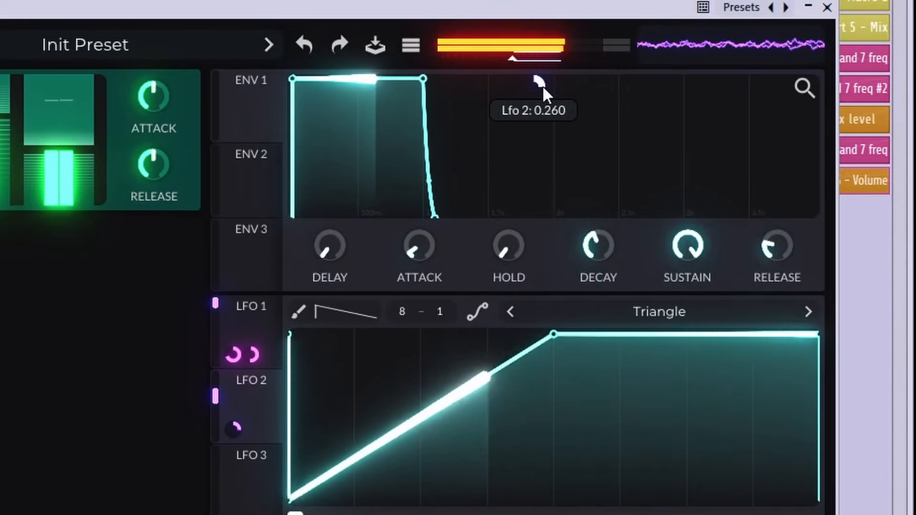
Step: Add two LFO points, one pulled to the bottom and one raised to the top, creating a dip
{"action": "double_click", "coordinate": [387, 420]}
{"action": "left_click_drag", "start_coordinate": [391, 420], "coordinate": [400, 500]}
{"action": "double_click", "coordinate": [449, 412]}
{"action": "left_click_drag", "start_coordinate": [448, 411], "coordinate": [453, 287]}
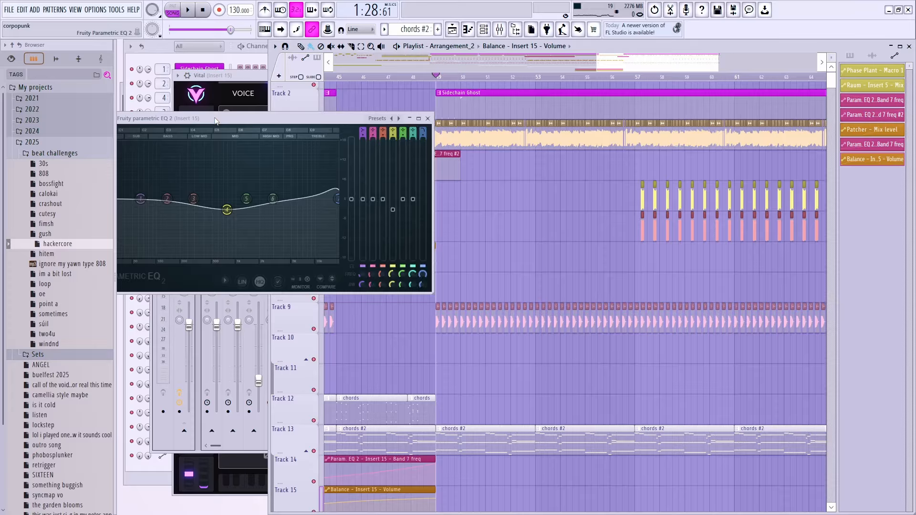
Step: Boost Insert 15's EQ band 4 to about 2181 Hz, +3.5 dB
{"action": "key", "text": "space"}
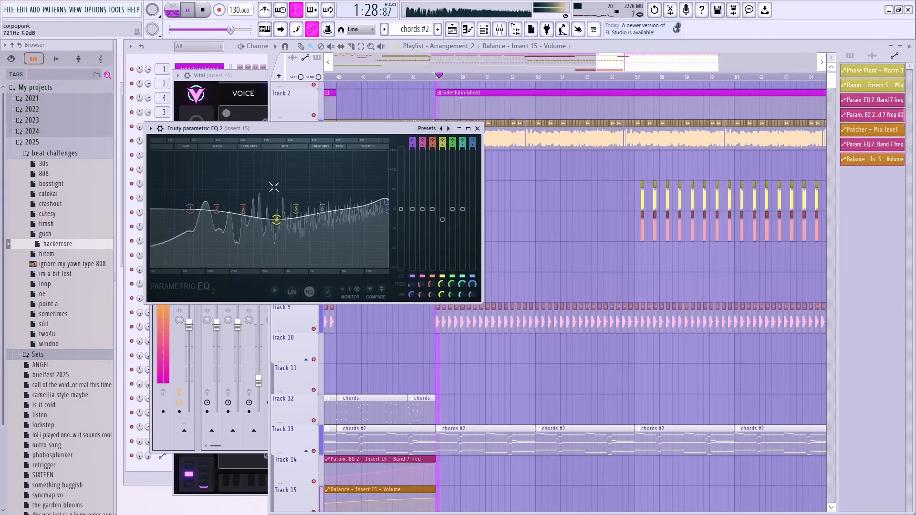
{"action": "left_click_drag", "start_coordinate": [276, 220], "coordinate": [282, 180]}
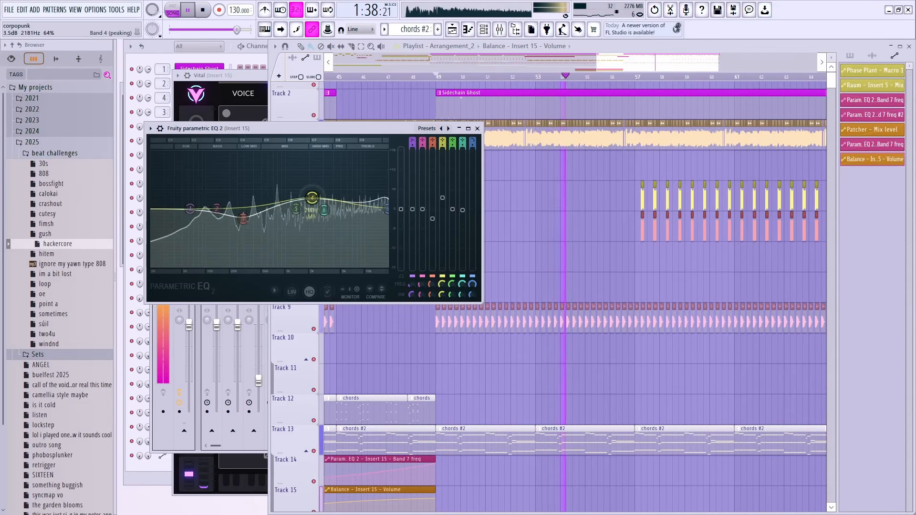
{"action": "key", "text": "Escape"}
{"action": "key", "text": "space"}
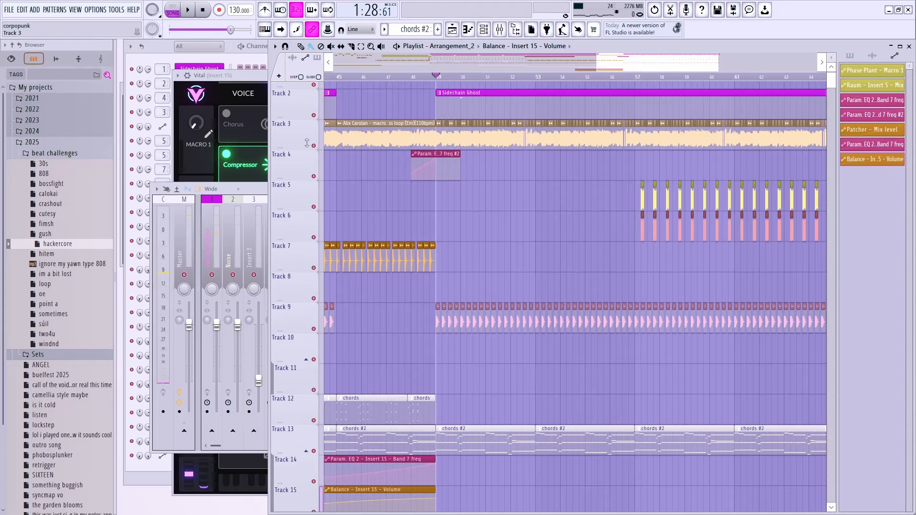
Step: Solo Track 3 and pull Insert 5's parametric EQ band 5 into a dip near 2.4 kHz
{"action": "left_click", "coordinate": [314, 145], "text": "ctrl"}
{"action": "key", "text": "space"}
{"action": "left_click", "coordinate": [256, 200]}
{"action": "key", "text": "space"}
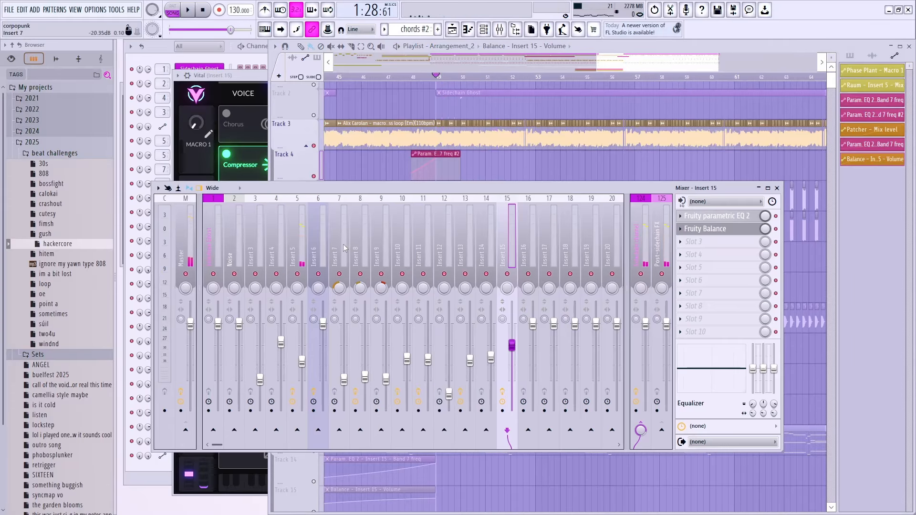
{"action": "left_click", "coordinate": [290, 240]}
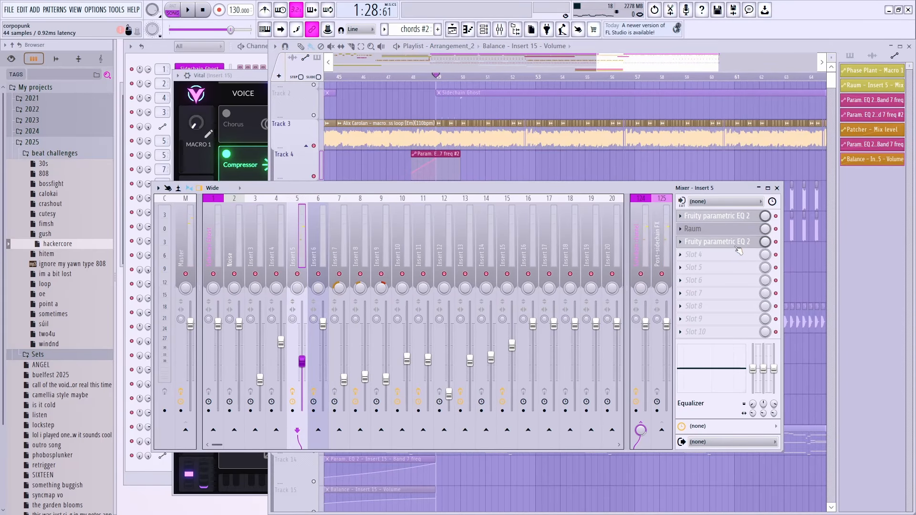
{"action": "left_click", "coordinate": [715, 241]}
{"action": "key", "text": "space"}
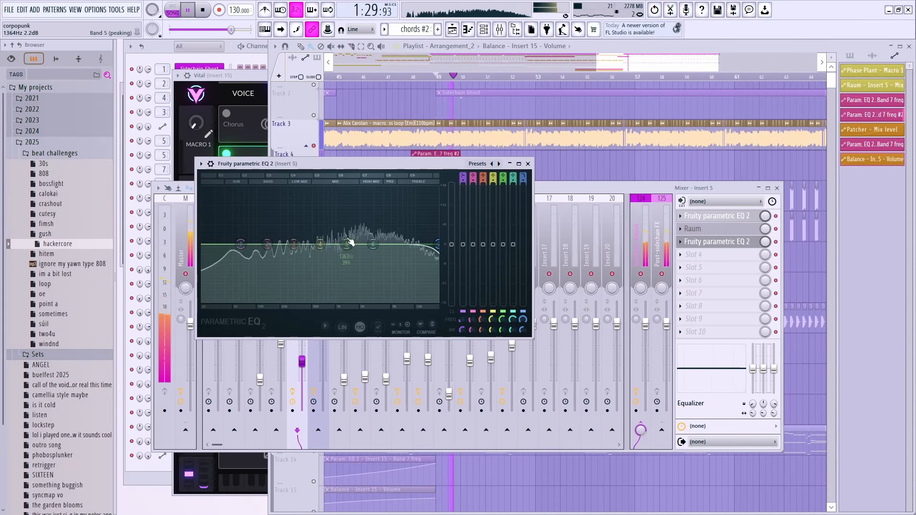
{"action": "left_click_drag", "start_coordinate": [348, 245], "coordinate": [364, 260]}
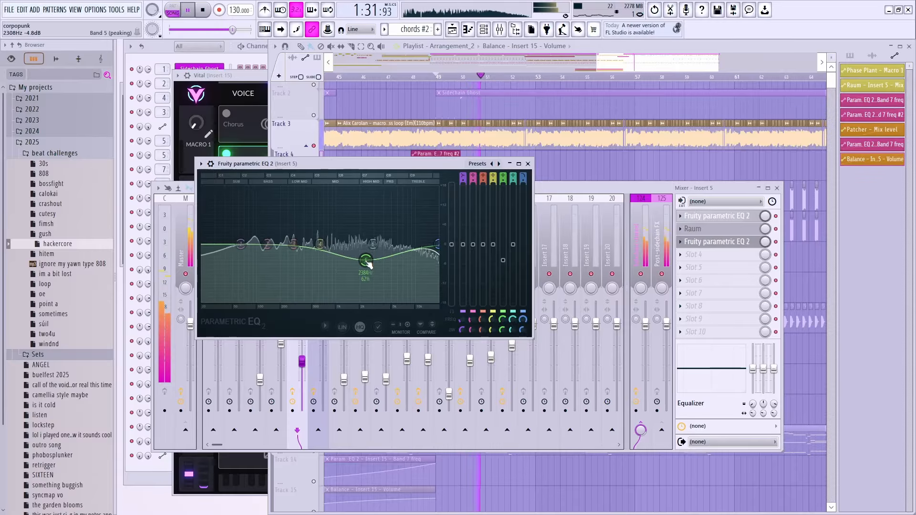
{"action": "key", "text": "space"}
{"action": "key", "text": "space"}
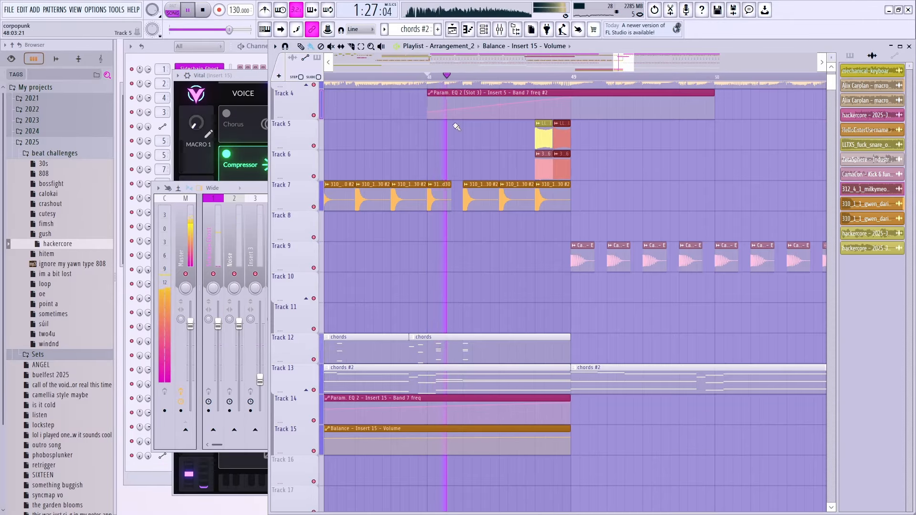
{"action": "scroll", "coordinate": [454, 127], "scroll_direction": "down", "scroll_amount": 3}
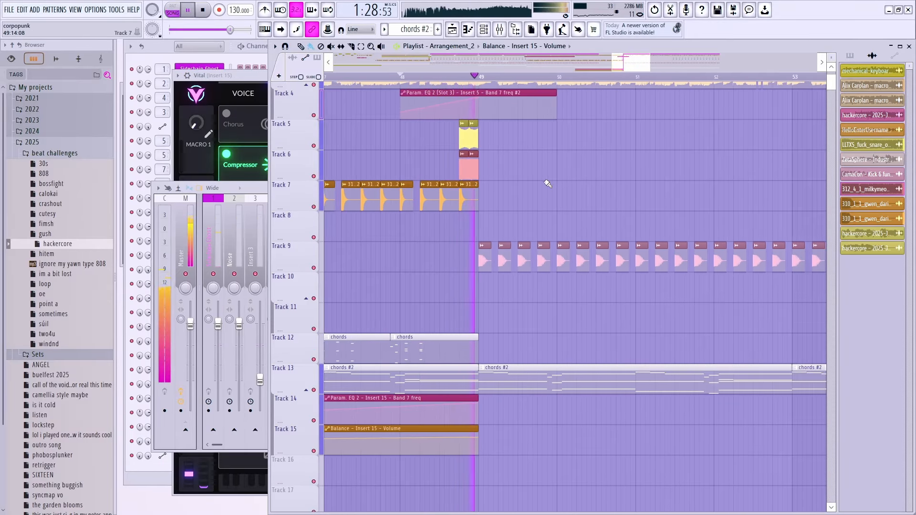
Step: Mark a time range from bar 57 to 72 on the playlist ruler
{"action": "scroll", "coordinate": [542, 193], "scroll_direction": "down", "scroll_amount": 2}
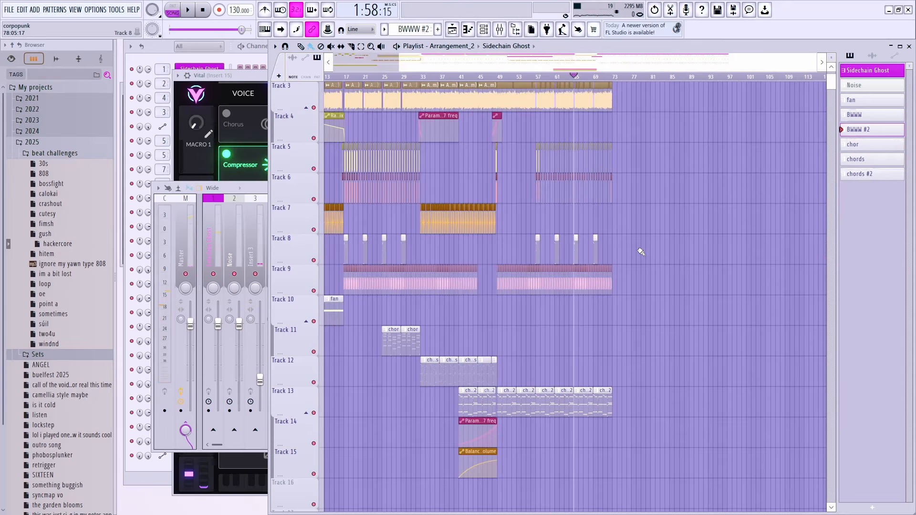
{"action": "left_click_drag", "start_coordinate": [542, 76], "coordinate": [733, 77]}
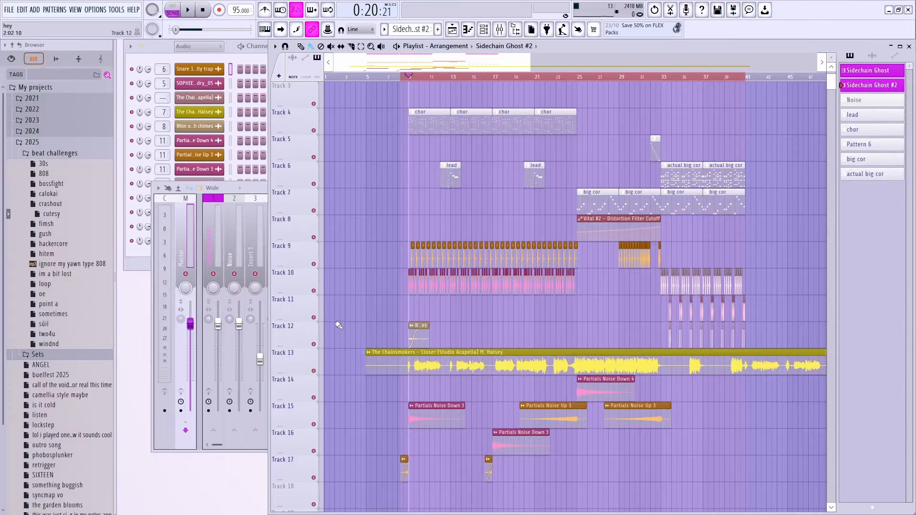
Step: Mute the Closer acapella on Track 13, audition the project, and create a new empty pattern
{"action": "left_click", "coordinate": [314, 372]}
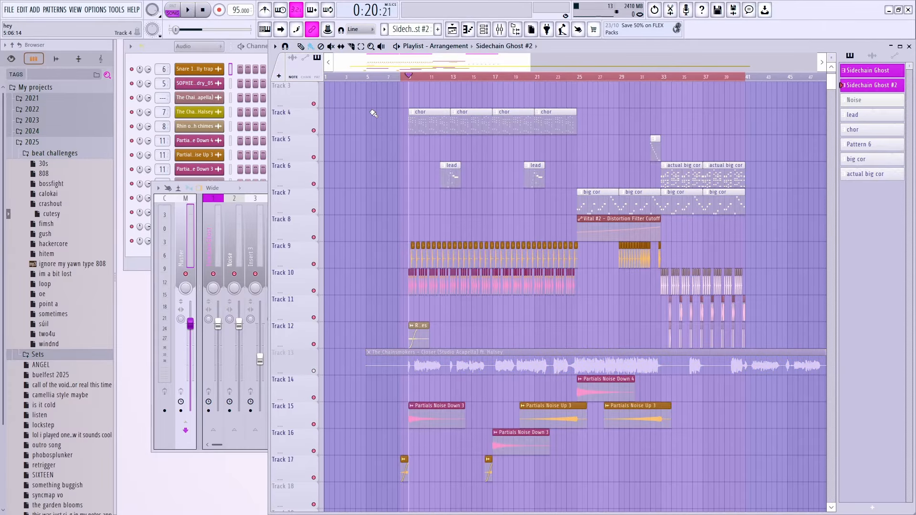
{"action": "key", "text": "space"}
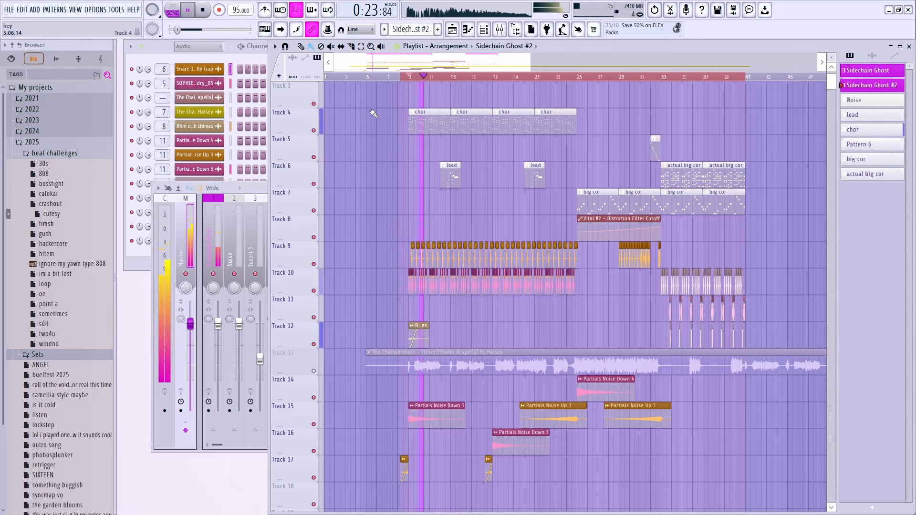
{"action": "key", "text": "space"}
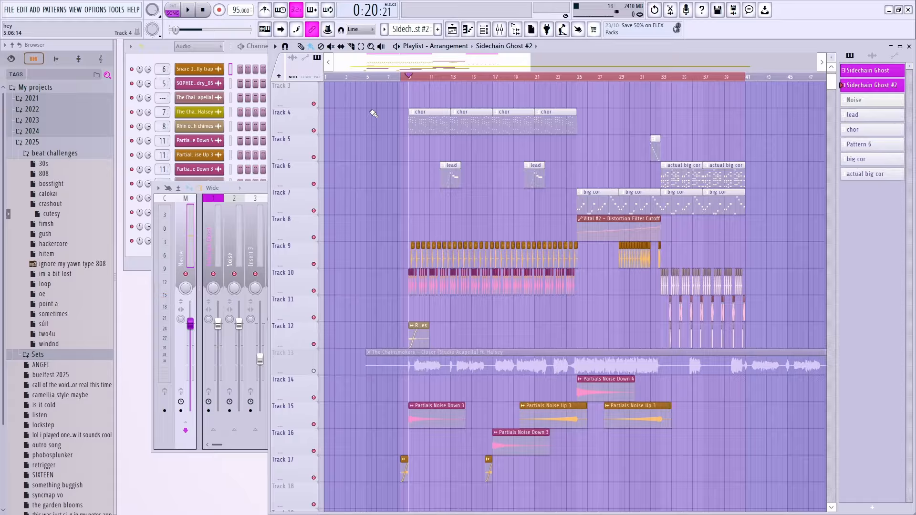
{"action": "left_click", "coordinate": [437, 29]}
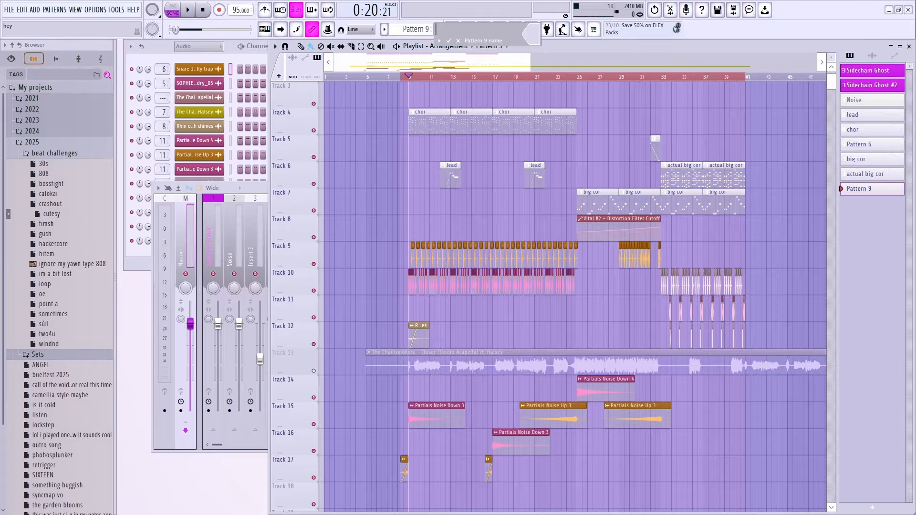
Step: Name the new pattern 'bass' and add a 3x Osc instrument to the Channel Rack
{"action": "type", "text": "bass"}
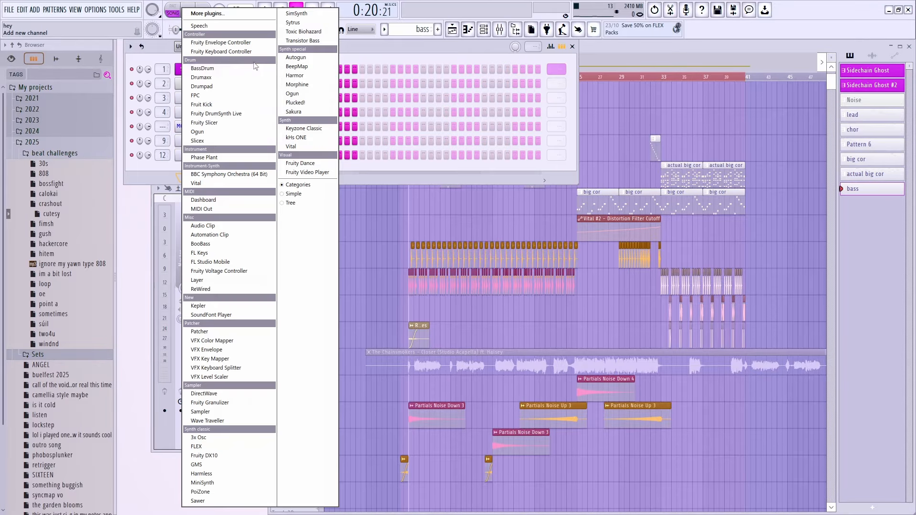
{"action": "key", "text": "Return"}
{"action": "left_click", "coordinate": [202, 167]}
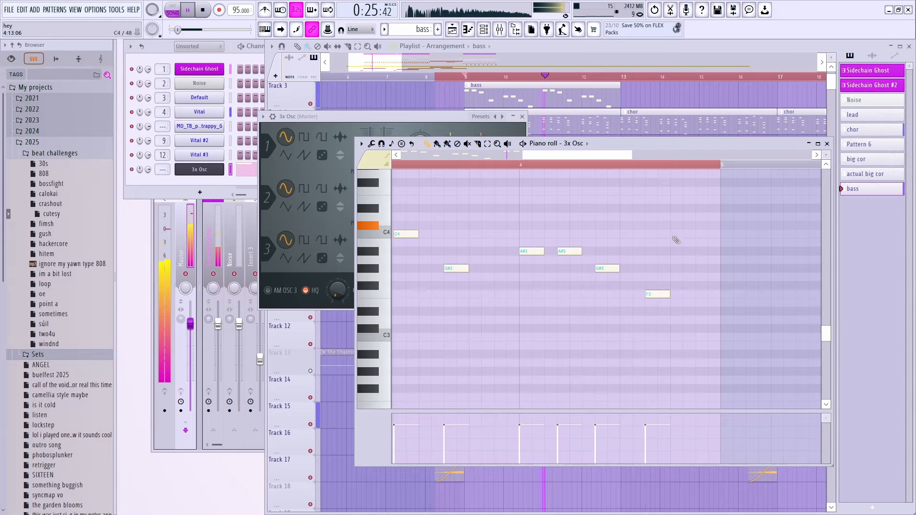
{"action": "scroll", "coordinate": [677, 253], "scroll_direction": "up", "scroll_amount": 2}
{"action": "scroll", "coordinate": [680, 255], "scroll_direction": "down", "scroll_amount": 2}
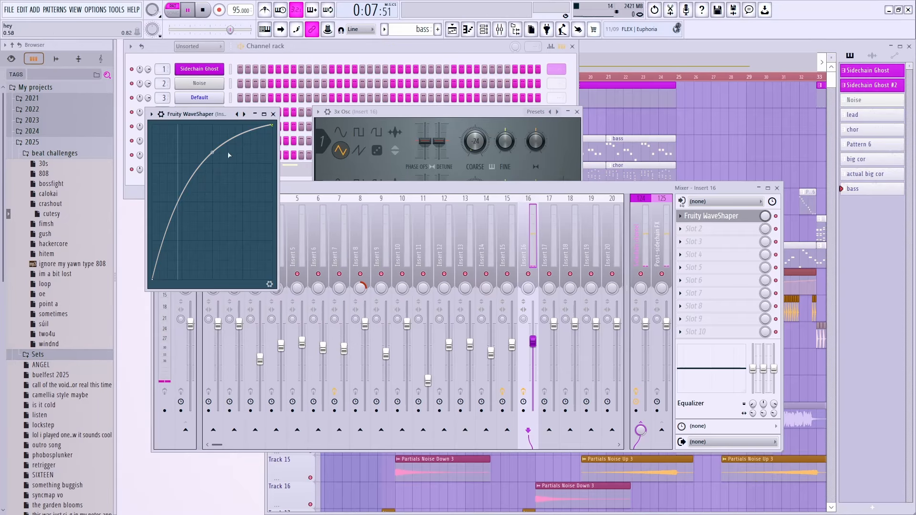
{"action": "left_click", "coordinate": [518, 165]}
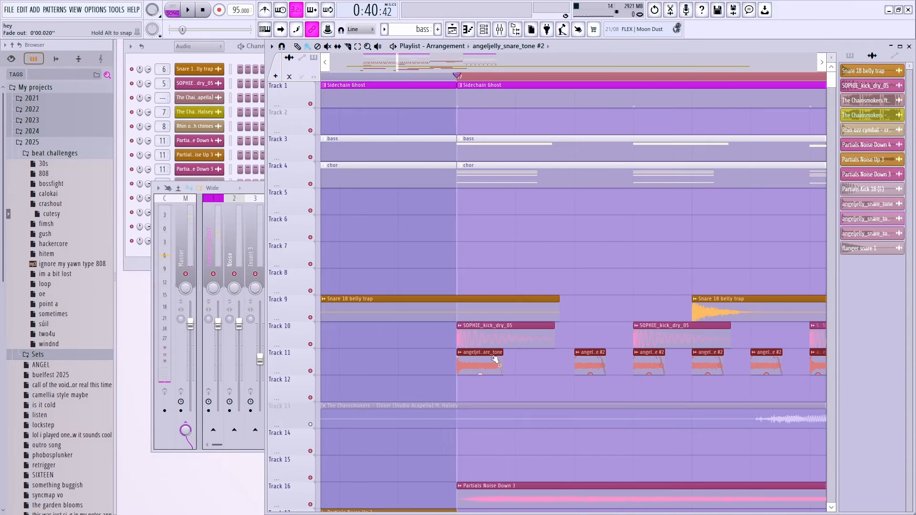
Step: Shorten the fade-out of the angeljelly snare clips and audition the result
{"action": "key", "text": "space"}
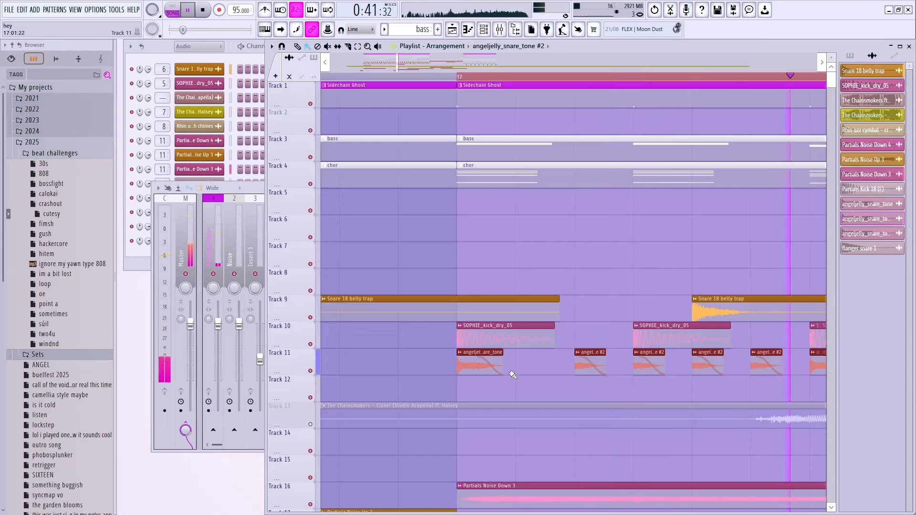
{"action": "key", "text": "space"}
{"action": "left_click_drag", "start_coordinate": [478, 359], "coordinate": [501, 357]}
{"action": "key", "text": "space"}
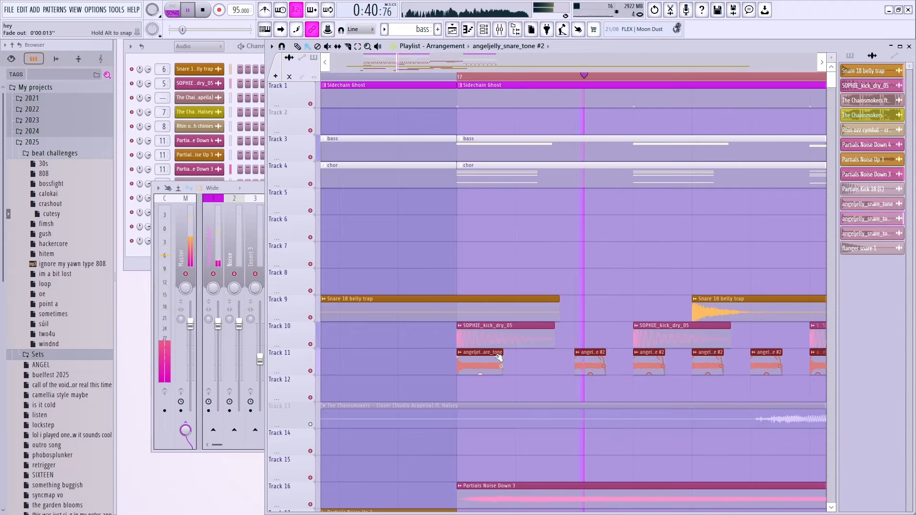
{"action": "key", "text": "space"}
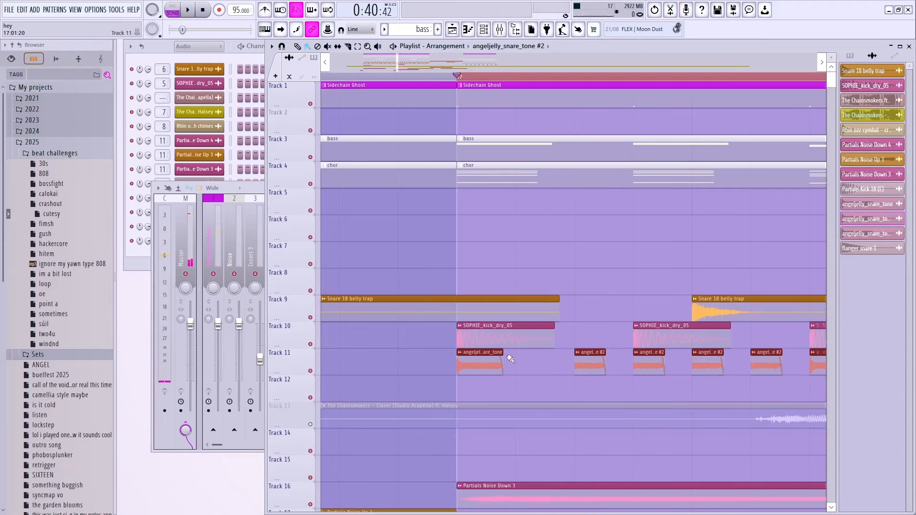
Step: Trim the Track 11 angeljelly clips shorter and play them back
{"action": "scroll", "coordinate": [548, 360], "scroll_direction": "up", "scroll_amount": 2, "text": "ctrl"}
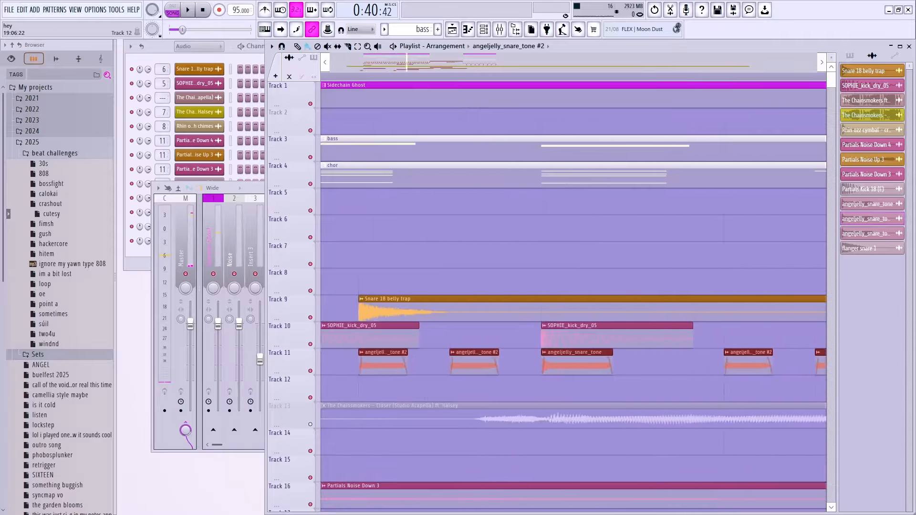
{"action": "left_click_drag", "start_coordinate": [511, 352], "coordinate": [483, 352]}
{"action": "key", "text": "space"}
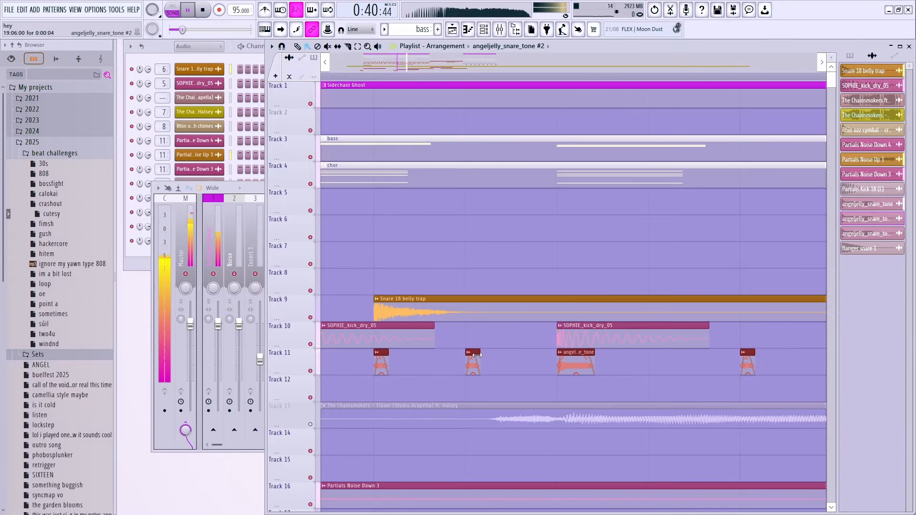
{"action": "scroll", "coordinate": [487, 358], "scroll_direction": "down", "scroll_amount": 3, "text": "ctrl"}
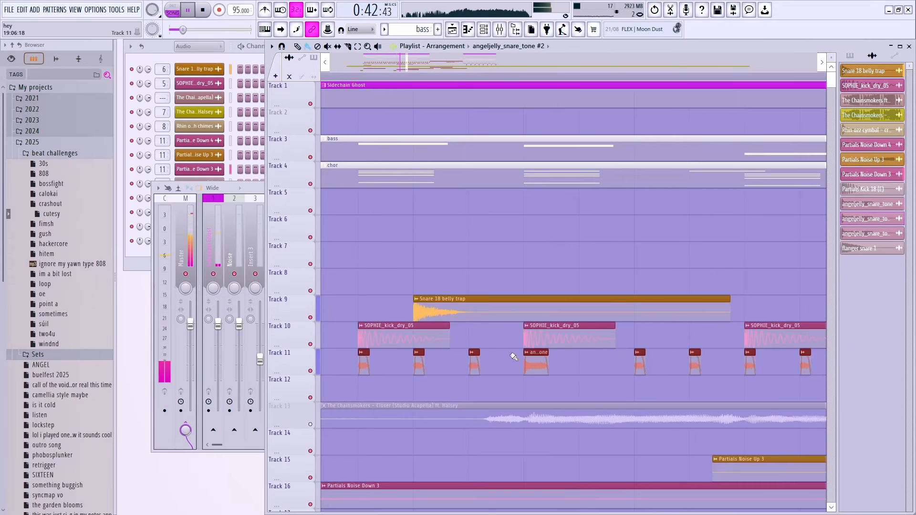
{"action": "scroll", "coordinate": [501, 382], "scroll_direction": "down", "scroll_amount": 2, "text": "ctrl"}
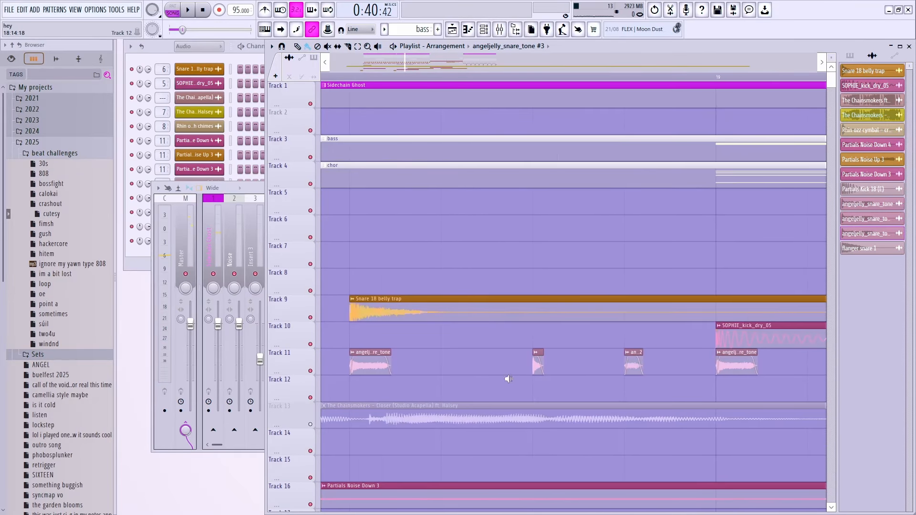
{"action": "scroll", "coordinate": [508, 378], "scroll_direction": "left", "scroll_amount": 4}
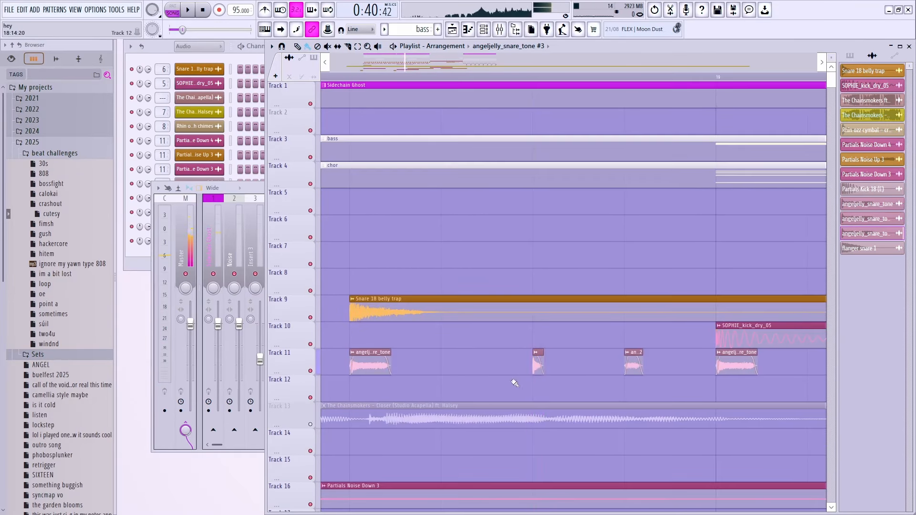
{"action": "key", "text": "space"}
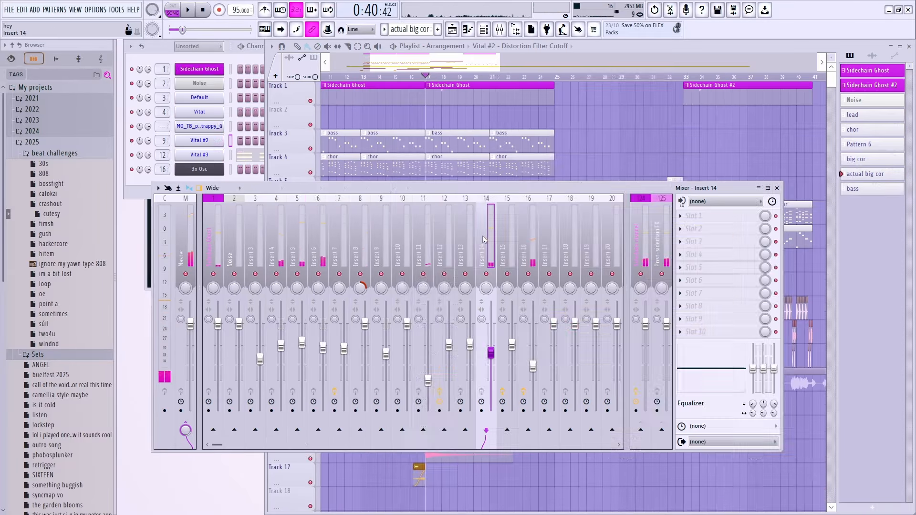
Step: Load Fruity Peak Controller on insert 14 with a Random LFO shape and Peak VOL at 0
{"action": "left_click", "coordinate": [568, 23]}
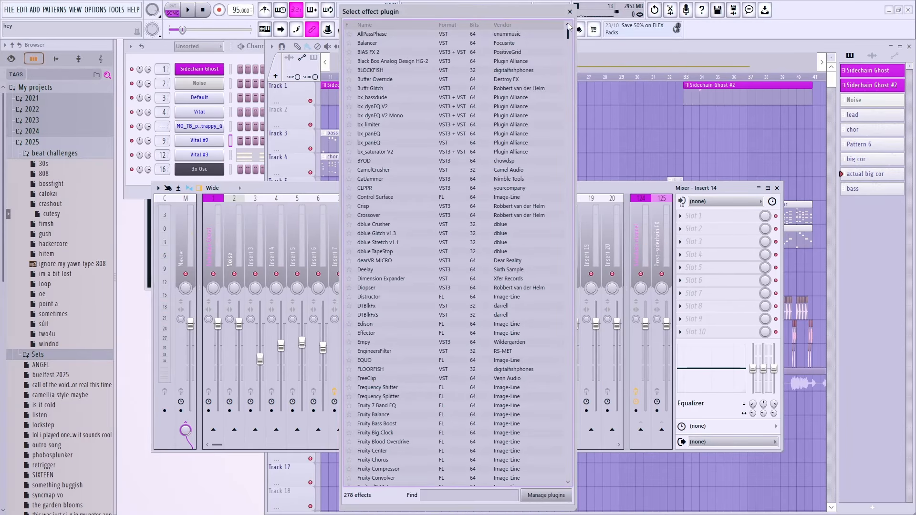
{"action": "type", "text": "peak"}
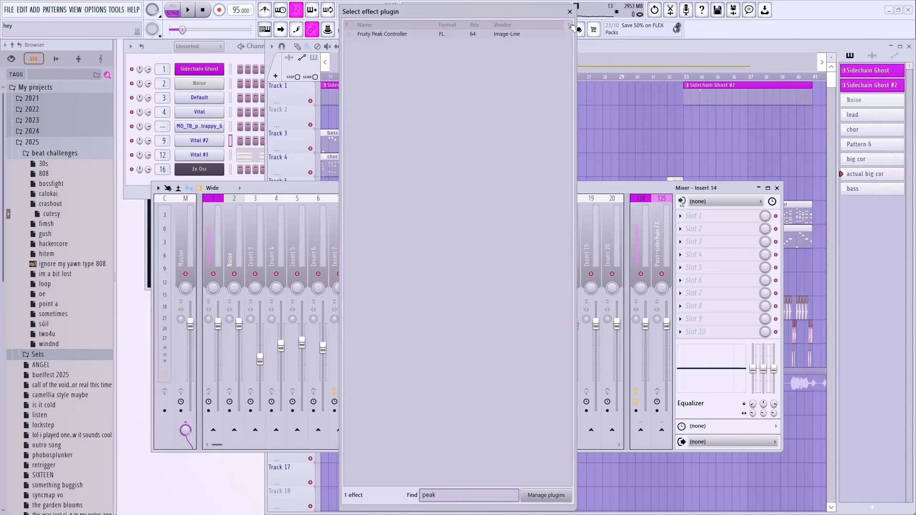
{"action": "key", "text": "Return"}
{"action": "left_click", "coordinate": [381, 195]}
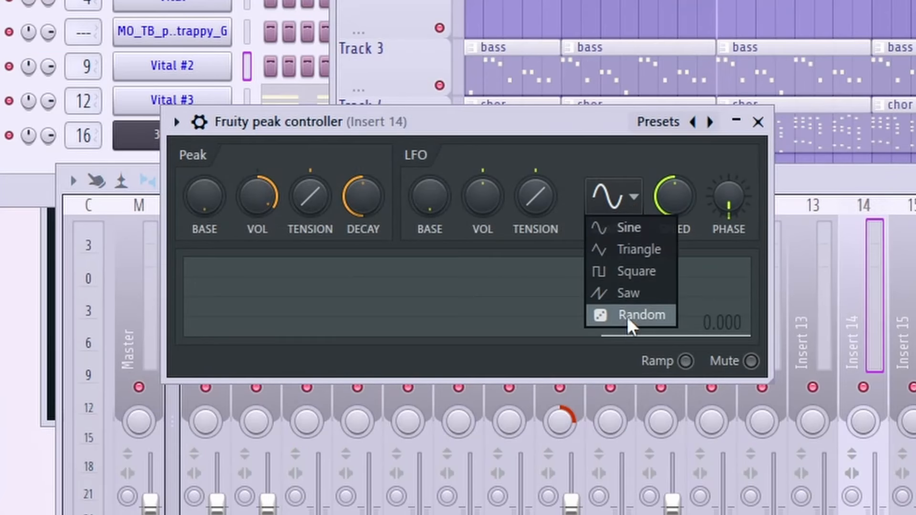
{"action": "left_click", "coordinate": [384, 259]}
{"action": "left_click", "coordinate": [607, 196]}
{"action": "left_click", "coordinate": [663, 316]}
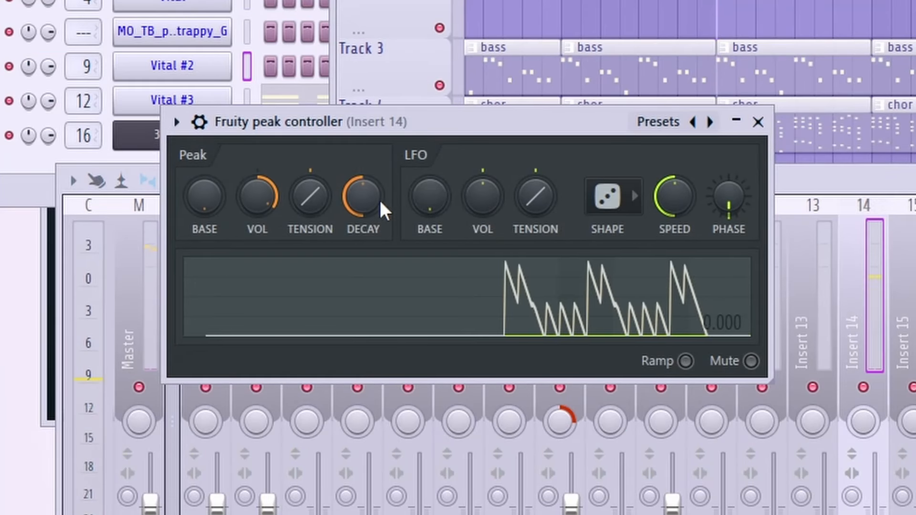
{"action": "left_click_drag", "start_coordinate": [258, 196], "coordinate": [257, 214]}
{"action": "key", "text": "space"}
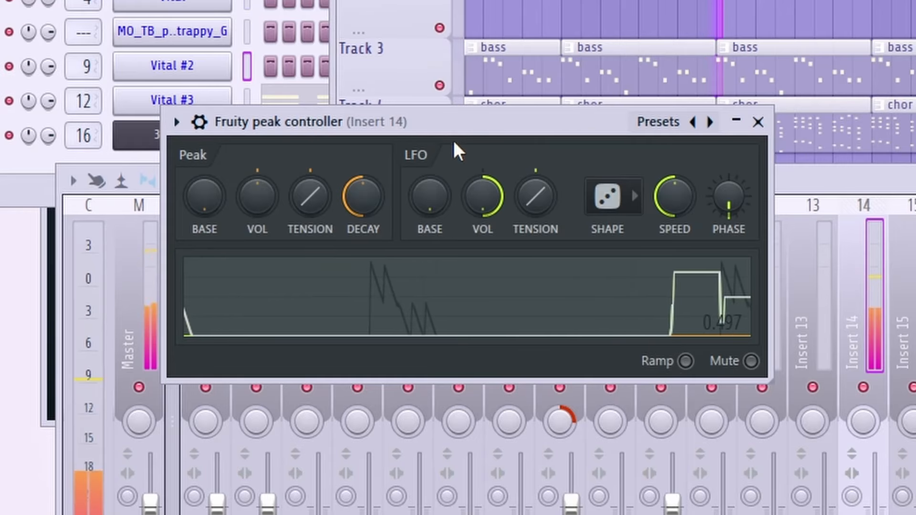
Step: Sync the peak controller's LFO speed to 2 steps, then bring up the balance knob options
{"action": "right_click", "coordinate": [687, 204]}
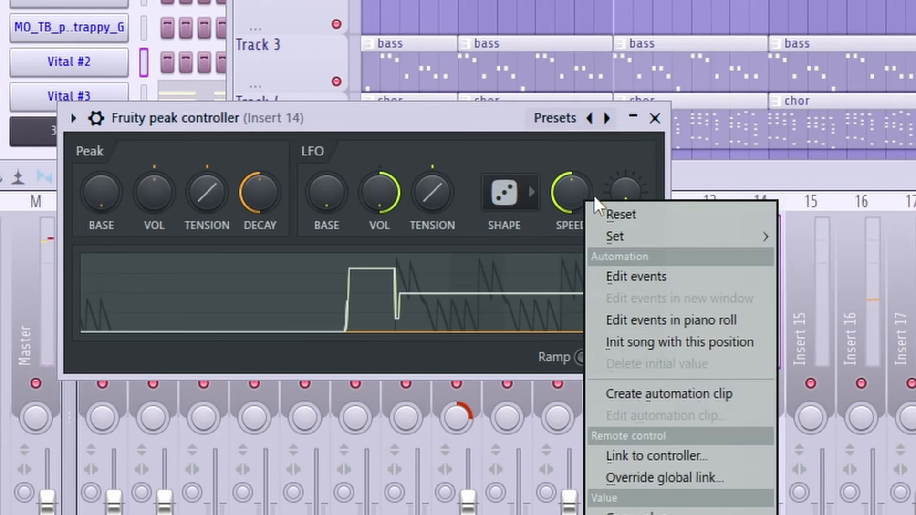
{"action": "mouse_move", "coordinate": [620, 235]}
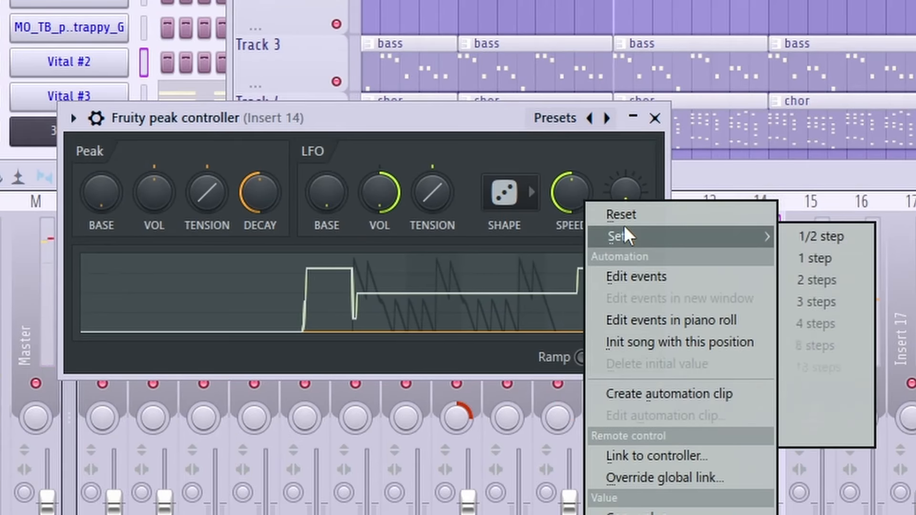
{"action": "left_click", "coordinate": [838, 279]}
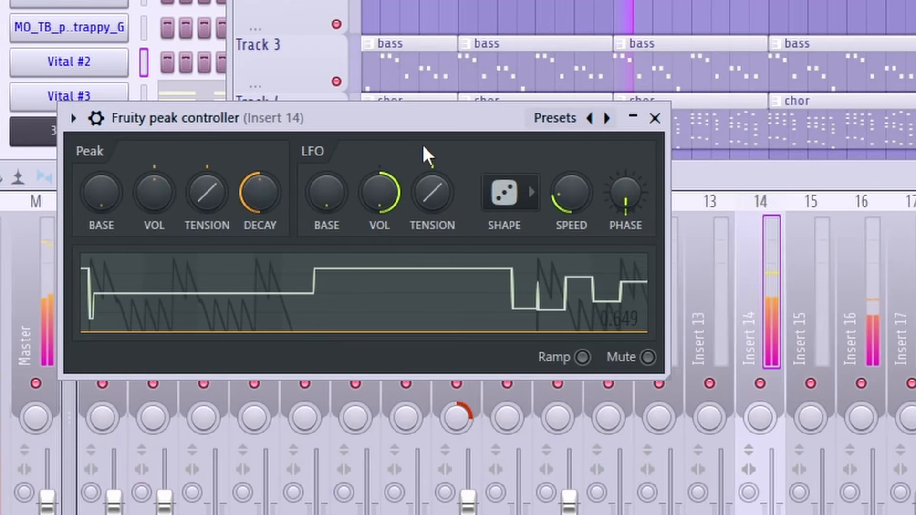
{"action": "right_click", "coordinate": [579, 199]}
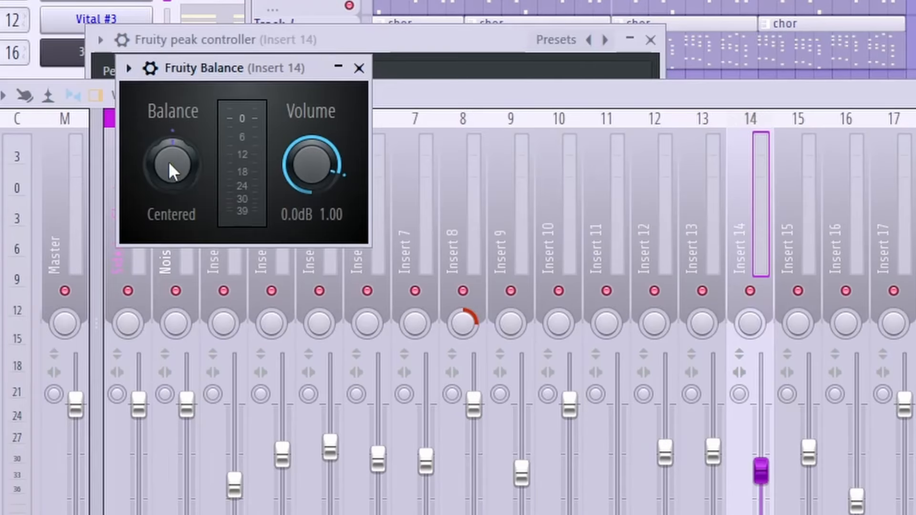
{"action": "right_click", "coordinate": [169, 164]}
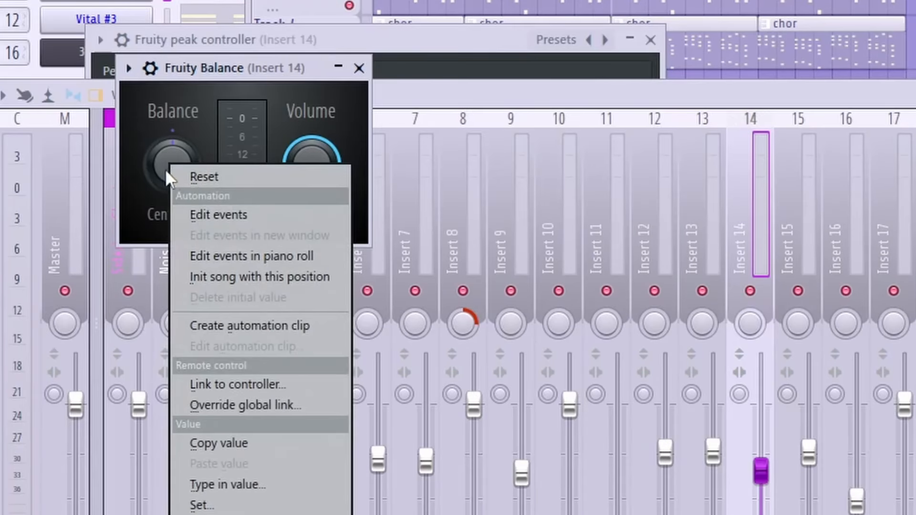
Step: Link the Balance knob to Peak ctrl - LFO with mapping formula (Input*0.6)+0.2
{"action": "left_click", "coordinate": [248, 383]}
{"action": "left_click", "coordinate": [672, 228]}
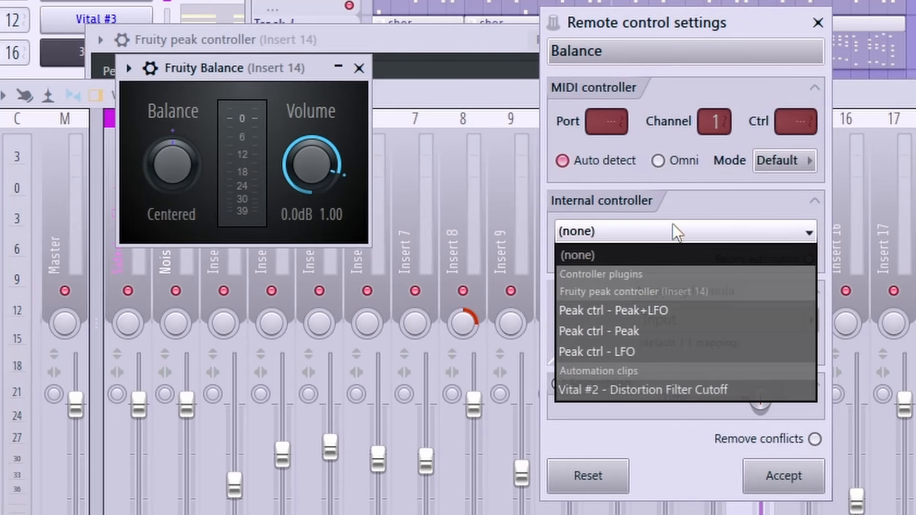
{"action": "left_click", "coordinate": [637, 352]}
{"action": "left_click", "coordinate": [751, 319]}
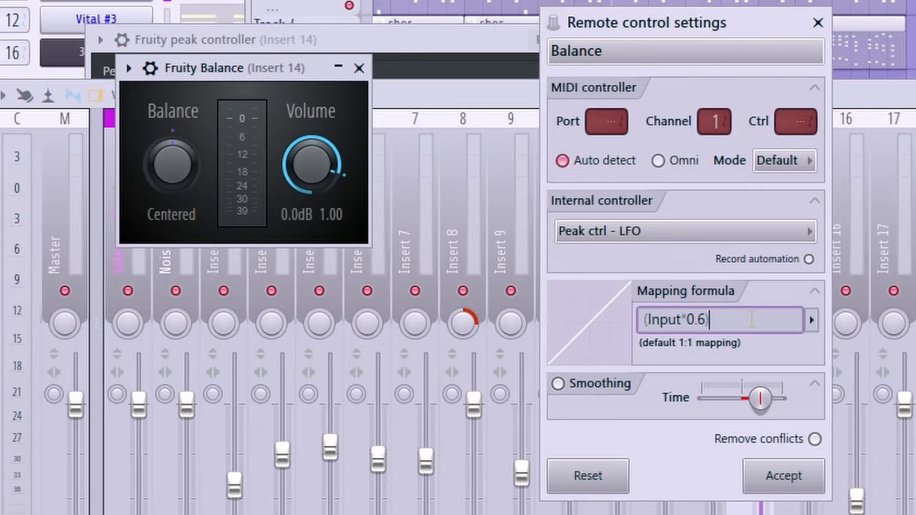
{"action": "type", "text": ".2"}
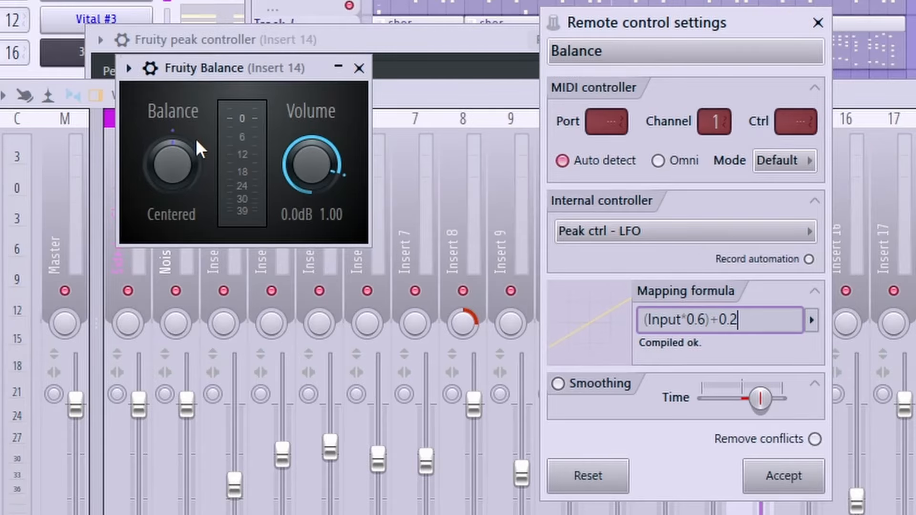
{"action": "left_click", "coordinate": [778, 473]}
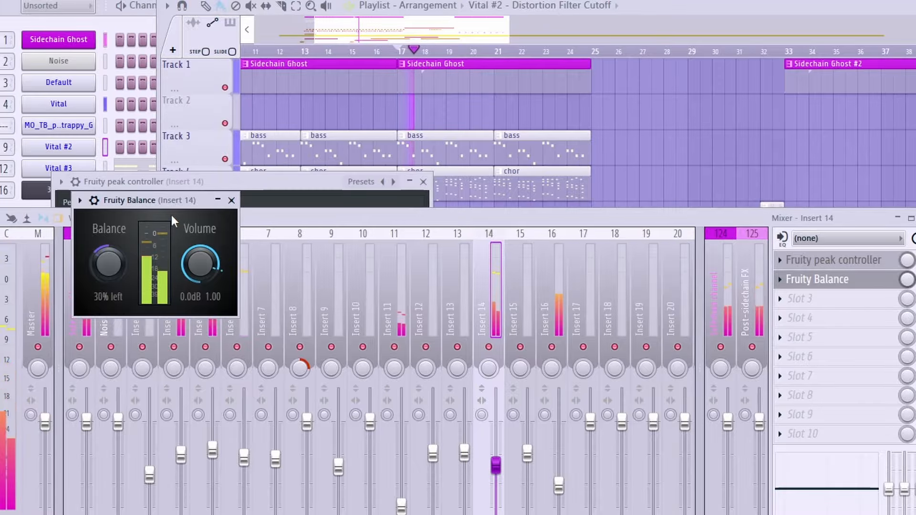
Step: Shift the peak controller's LFO phase and drop Insert 14's fader to about 43%
{"action": "left_click", "coordinate": [305, 193]}
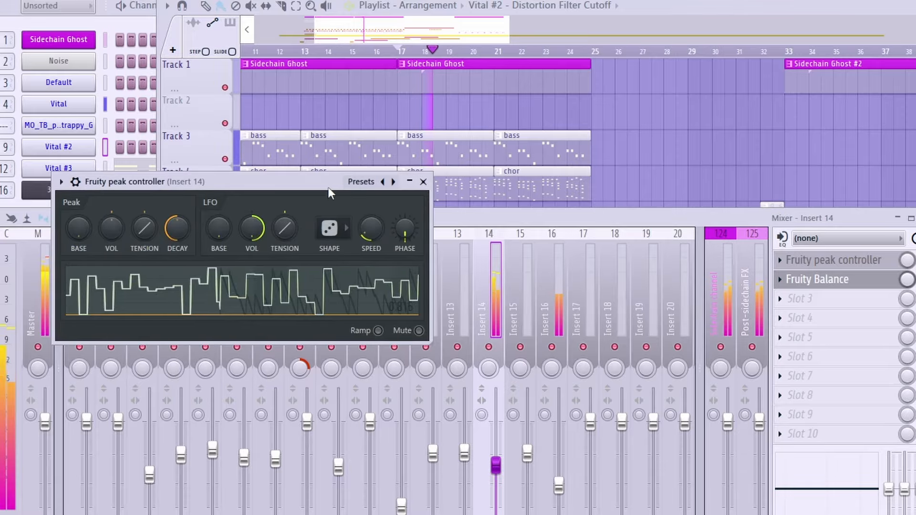
{"action": "left_click_drag", "start_coordinate": [327, 187], "coordinate": [731, 178]}
{"action": "key", "text": "space"}
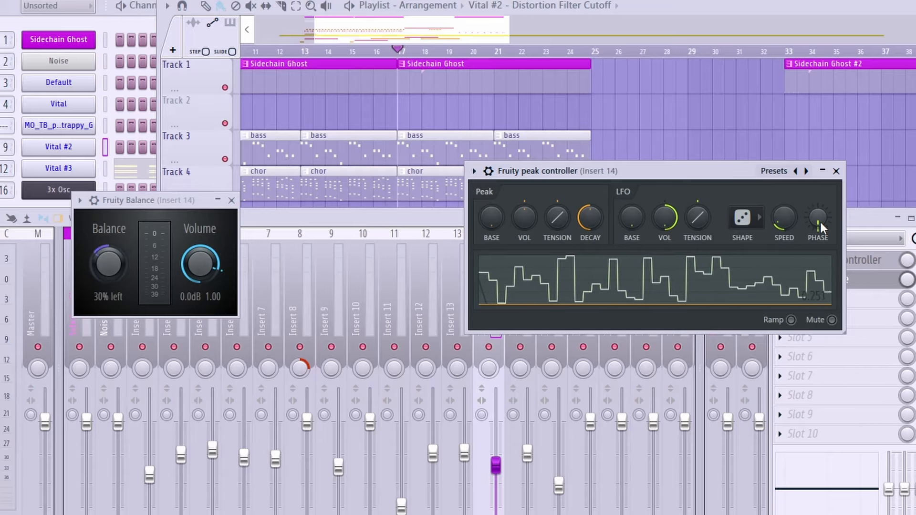
{"action": "left_click_drag", "start_coordinate": [819, 221], "coordinate": [818, 231]}
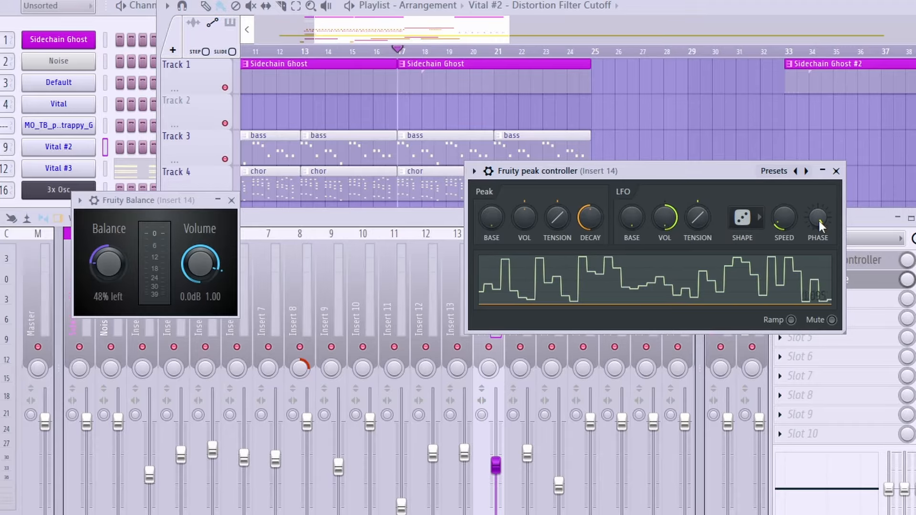
{"action": "key", "text": "space"}
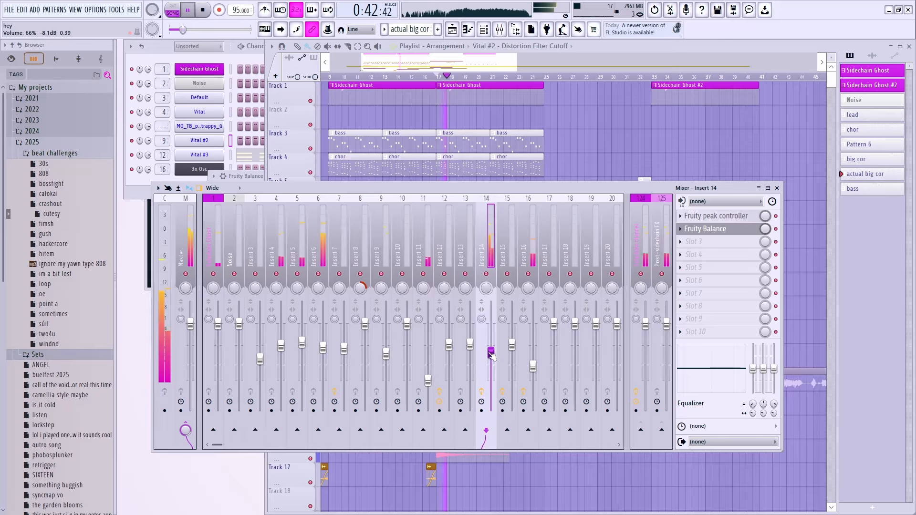
{"action": "left_click_drag", "start_coordinate": [492, 353], "coordinate": [492, 373]}
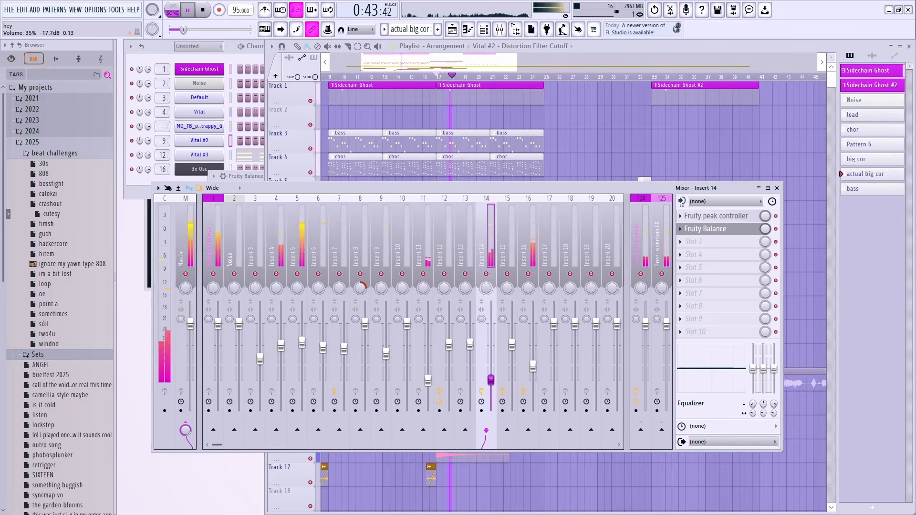
Step: Export the song to cutesy.mp3 with the tail set to leave remainder
{"action": "left_click", "coordinate": [473, 67]}
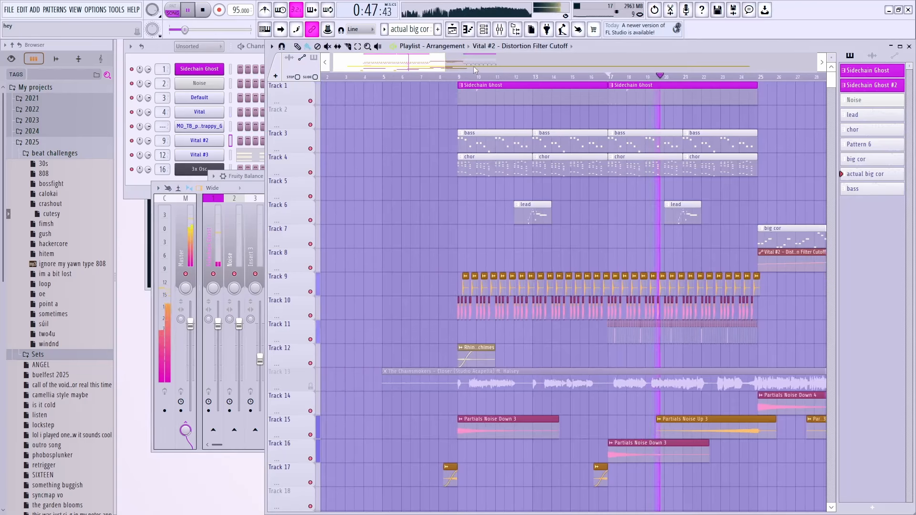
{"action": "key", "text": "space"}
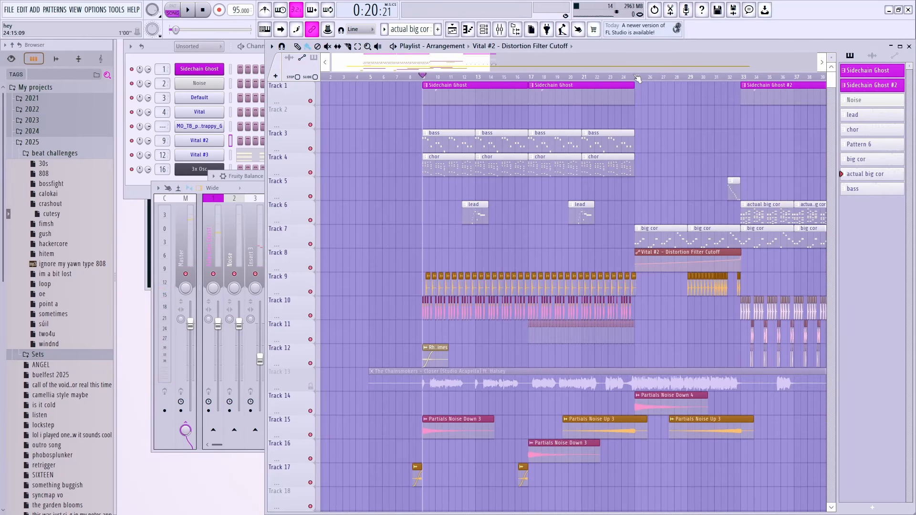
{"action": "left_click_drag", "start_coordinate": [637, 79], "coordinate": [406, 78]}
{"action": "left_click", "coordinate": [426, 80]}
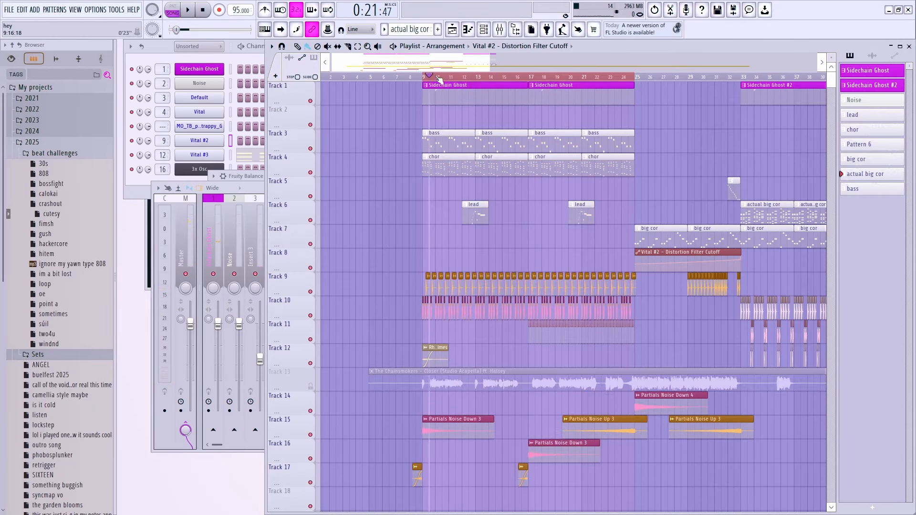
{"action": "key", "text": "ctrl+r"}
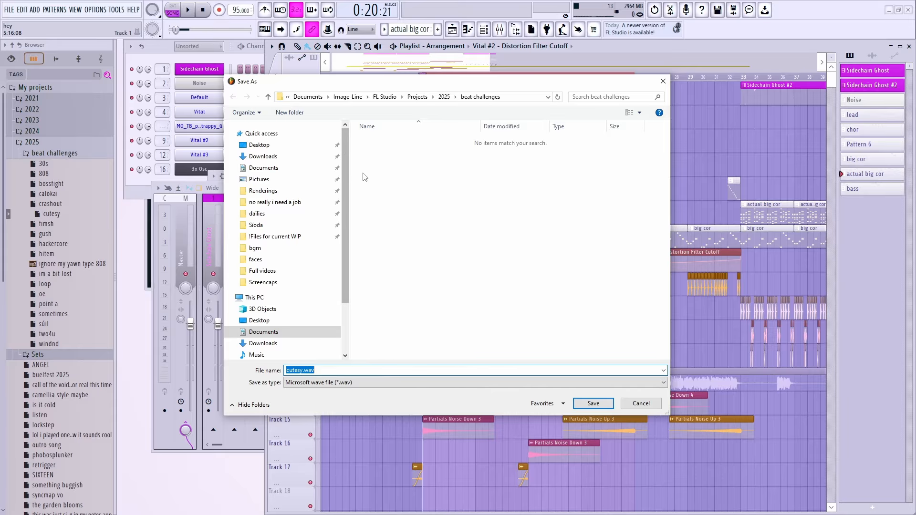
{"action": "key", "text": "Return"}
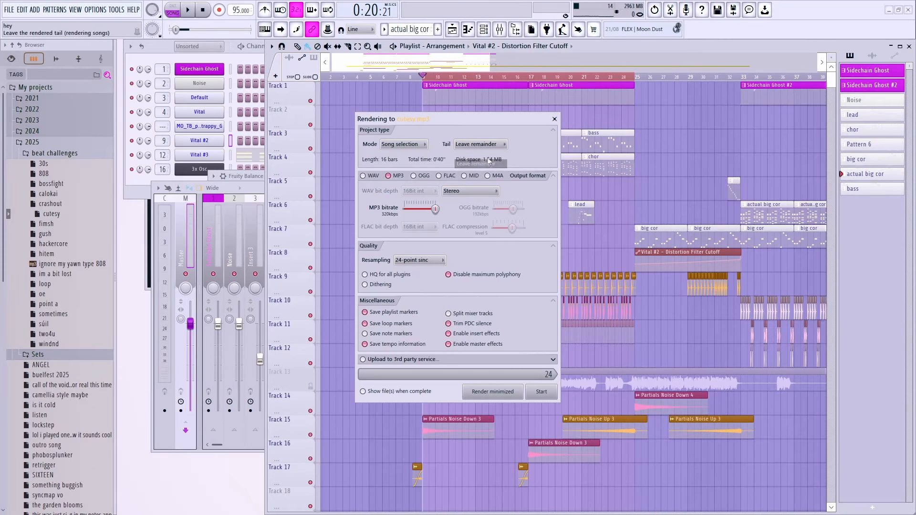
{"action": "left_click", "coordinate": [492, 145]}
{"action": "left_click", "coordinate": [499, 145]}
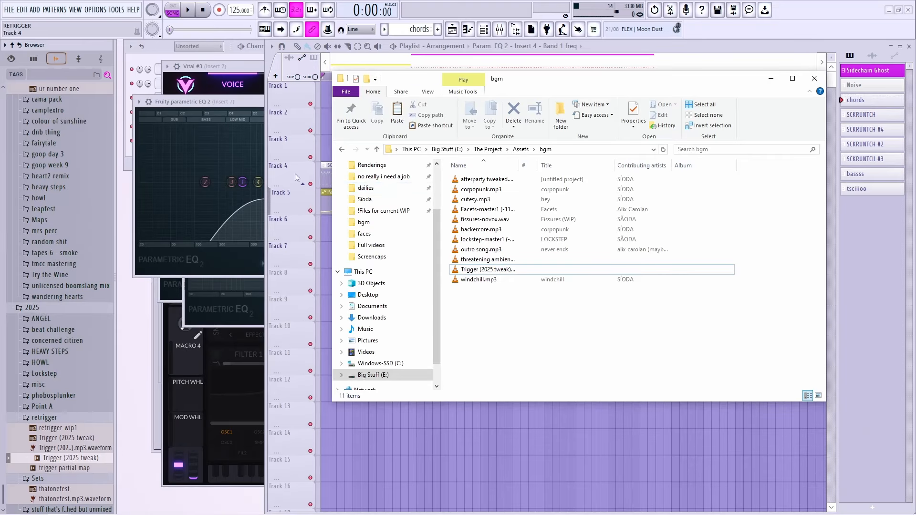
{"action": "left_click", "coordinate": [121, 185]}
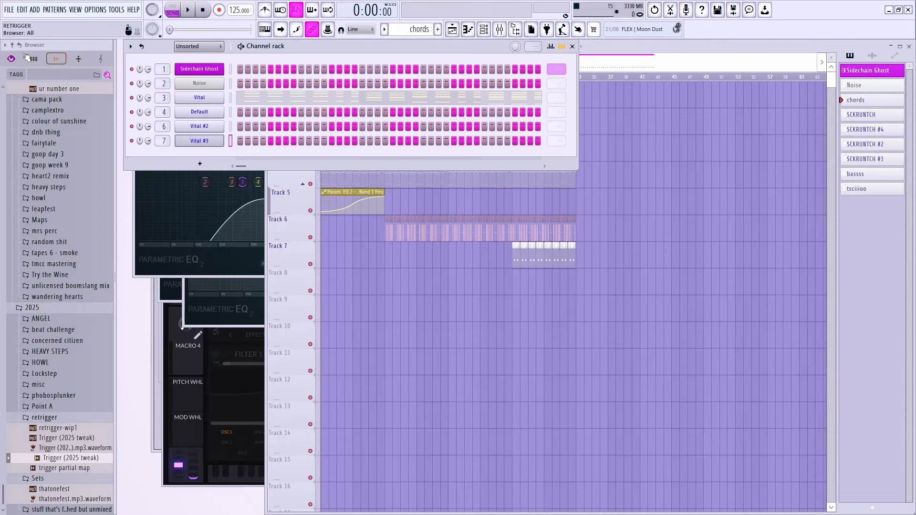
Step: Audition the current arrangement and place the song position near bar 63
{"action": "left_click", "coordinate": [33, 58]}
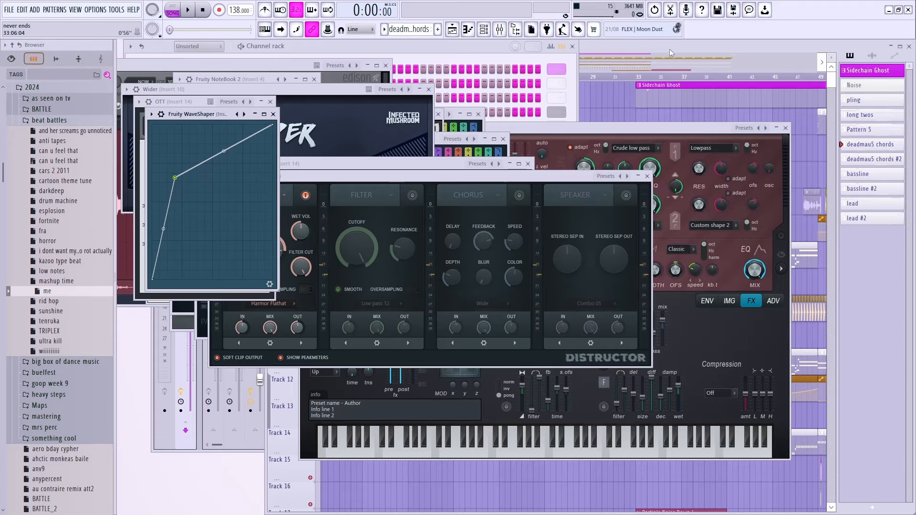
{"action": "left_click", "coordinate": [669, 52]}
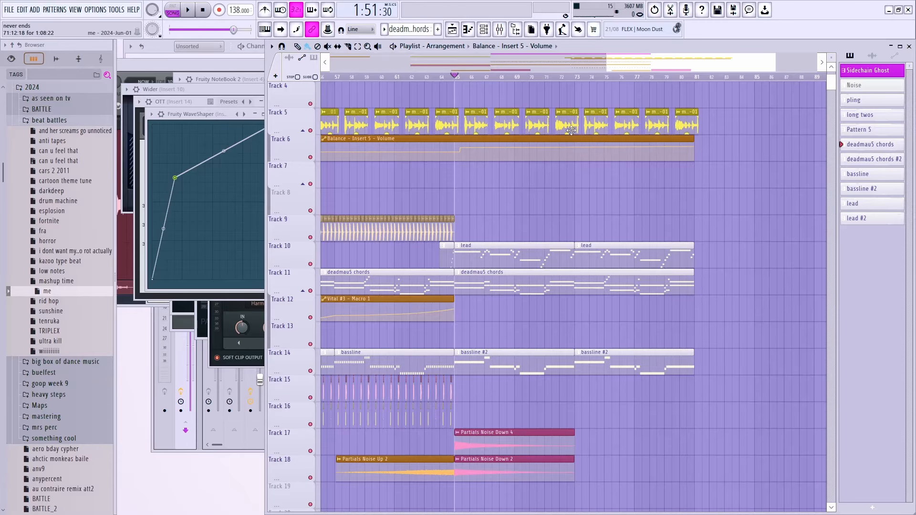
{"action": "key", "text": "space"}
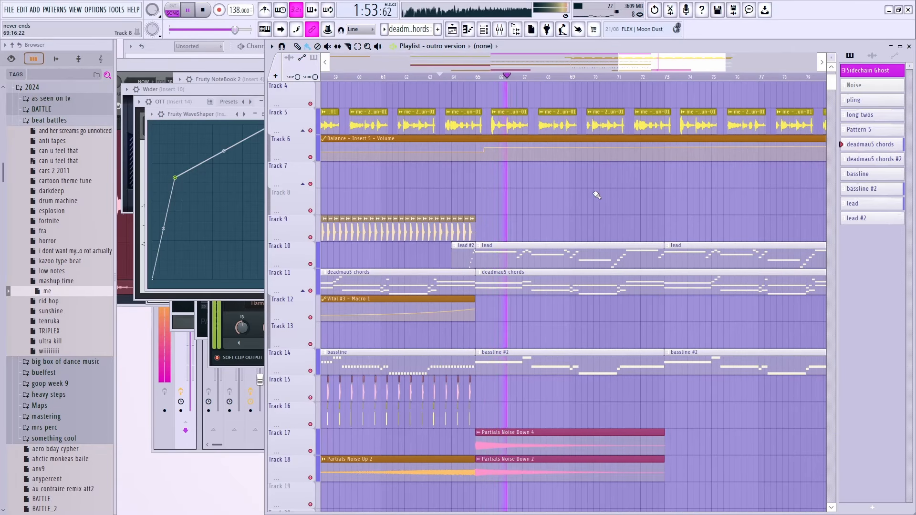
{"action": "key", "text": "space"}
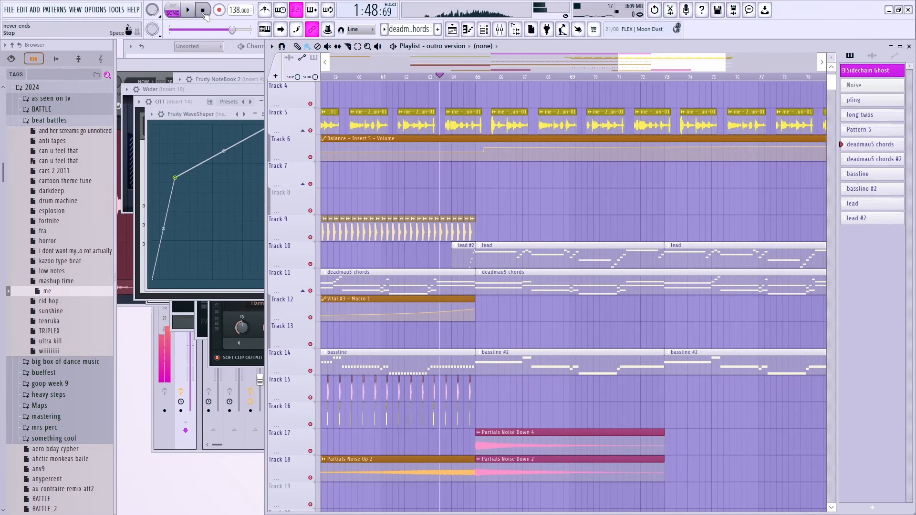
{"action": "left_click", "coordinate": [441, 76]}
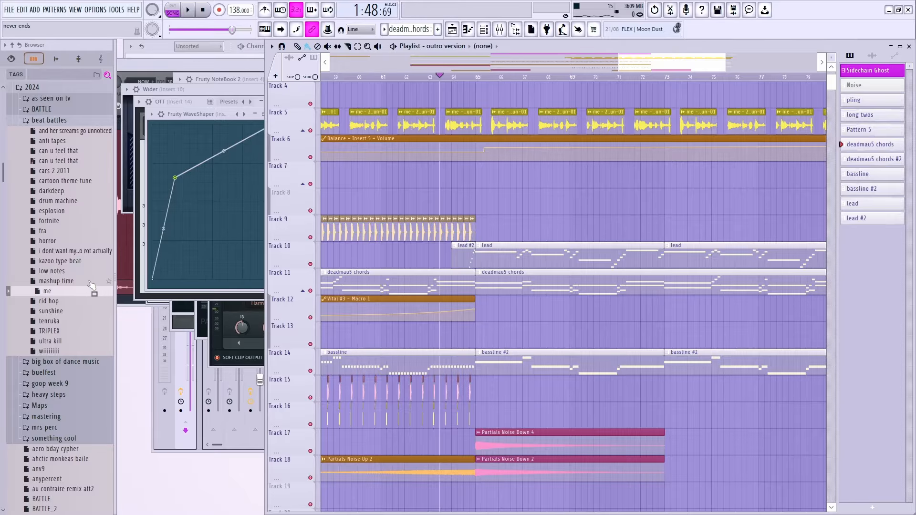
Step: Expand the 2025 browser folder and load outro song.flp, declining to save me.flp
{"action": "scroll", "coordinate": [65, 285], "scroll_direction": "down", "scroll_amount": 2}
{"action": "scroll", "coordinate": [66, 281], "scroll_direction": "up", "scroll_amount": 3}
{"action": "left_click", "coordinate": [62, 180]}
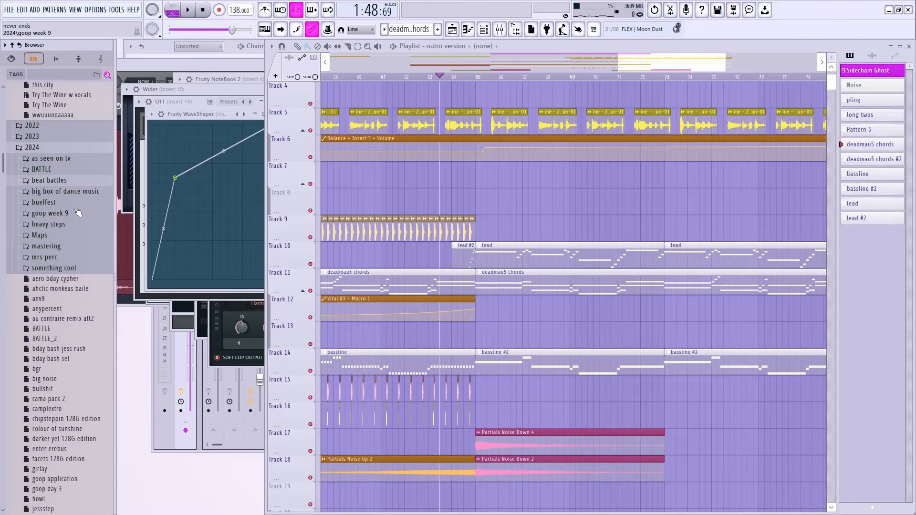
{"action": "left_click", "coordinate": [44, 148]}
{"action": "left_click", "coordinate": [42, 101]}
{"action": "left_click", "coordinate": [45, 142]}
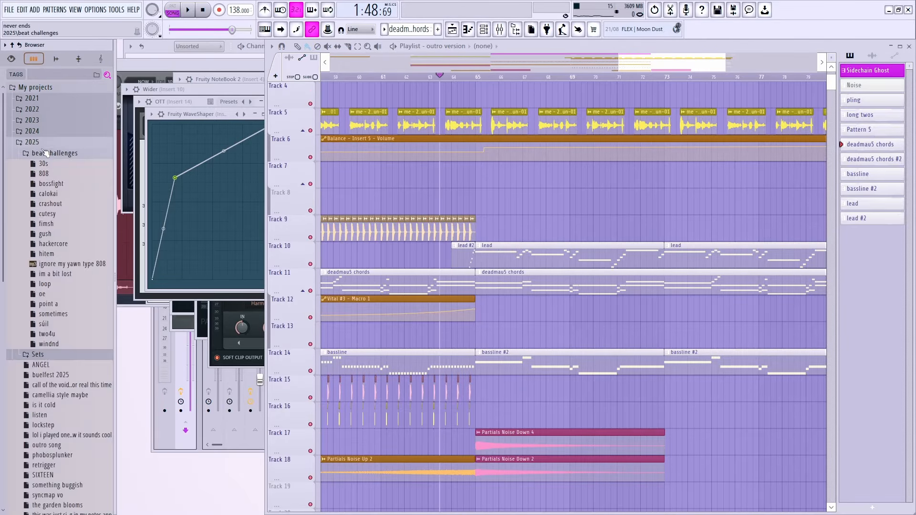
{"action": "scroll", "coordinate": [58, 224], "scroll_direction": "down", "scroll_amount": 3}
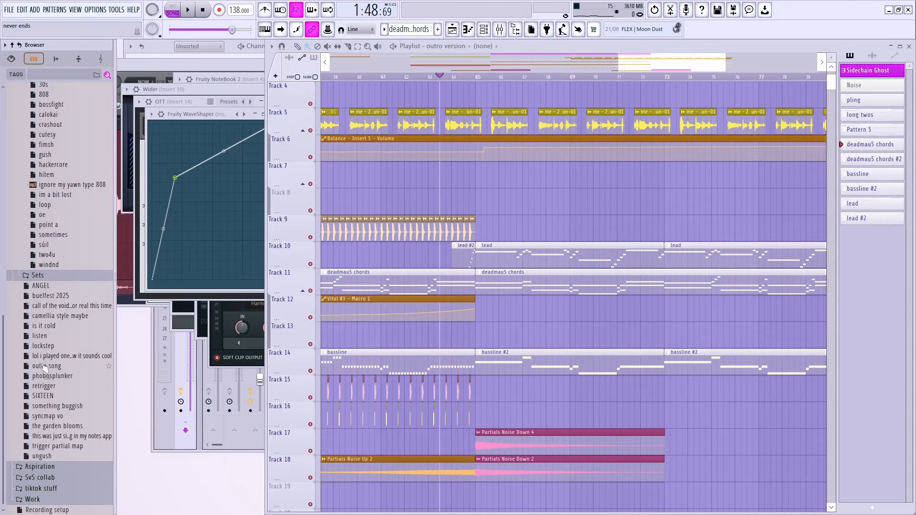
{"action": "left_click_drag", "start_coordinate": [48, 366], "coordinate": [127, 334]}
{"action": "left_click", "coordinate": [465, 289]}
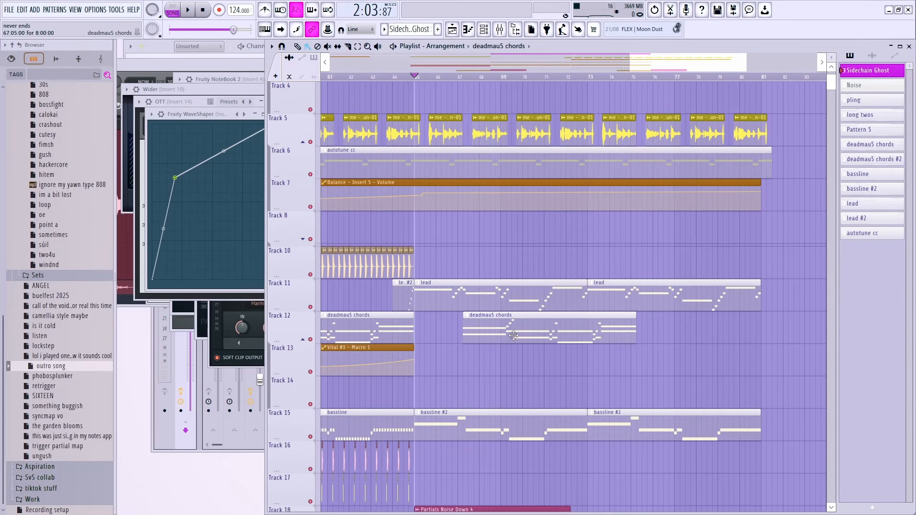
Step: Move deadmau5 chords to bar 65 and delete the extra lead, bassline #2 and Track 5 clips
{"action": "left_click_drag", "start_coordinate": [625, 329], "coordinate": [452, 329]}
{"action": "right_click", "coordinate": [642, 298]}
{"action": "right_click", "coordinate": [665, 423]}
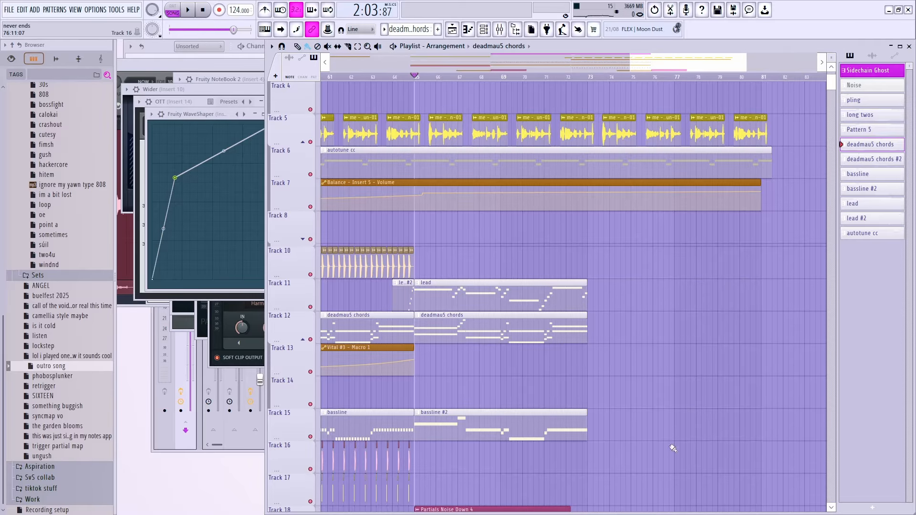
{"action": "scroll", "coordinate": [671, 448], "scroll_direction": "up", "scroll_amount": 3}
{"action": "right_click", "coordinate": [619, 225]}
{"action": "right_click", "coordinate": [663, 227]}
{"action": "right_click", "coordinate": [707, 226]}
{"action": "right_click", "coordinate": [751, 224]}
Step: Slice Tracks 4–8 at the new ending, move pling to bar 73, and play it back
{"action": "mouse_move", "coordinate": [598, 180]}
{"action": "left_mouse_down"}
{"action": "mouse_move", "coordinate": [600, 342]}
{"action": "mouse_move", "coordinate": [594, 332]}
{"action": "left_mouse_up"}
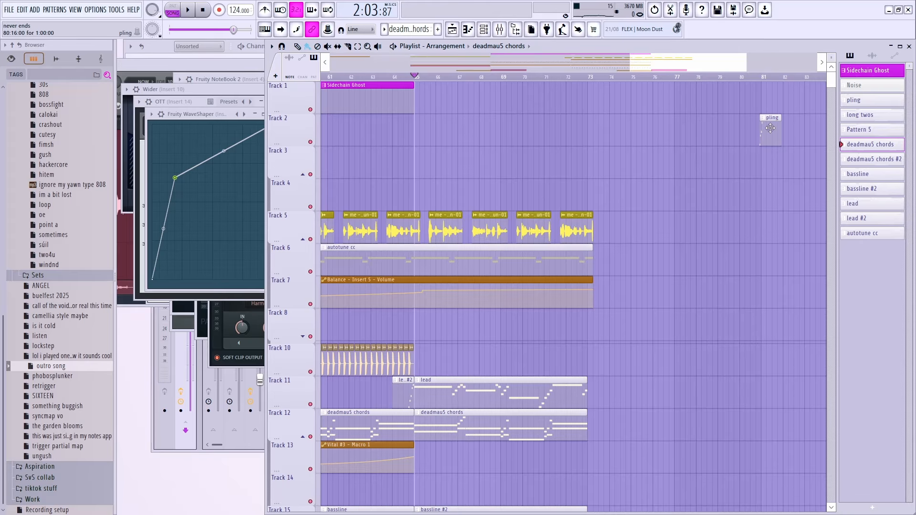
{"action": "left_click_drag", "start_coordinate": [770, 127], "coordinate": [596, 128]}
{"action": "key", "text": "space"}
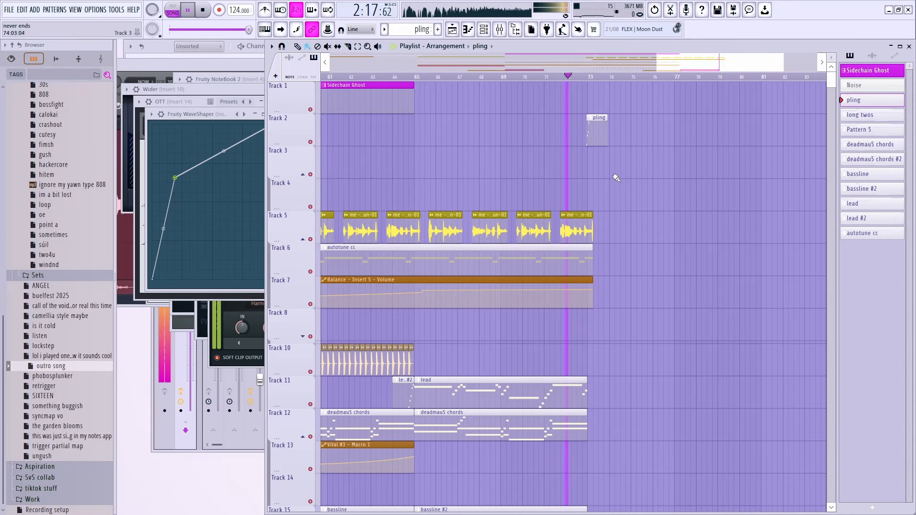
{"action": "scroll", "coordinate": [616, 178], "scroll_direction": "up", "scroll_amount": 3}
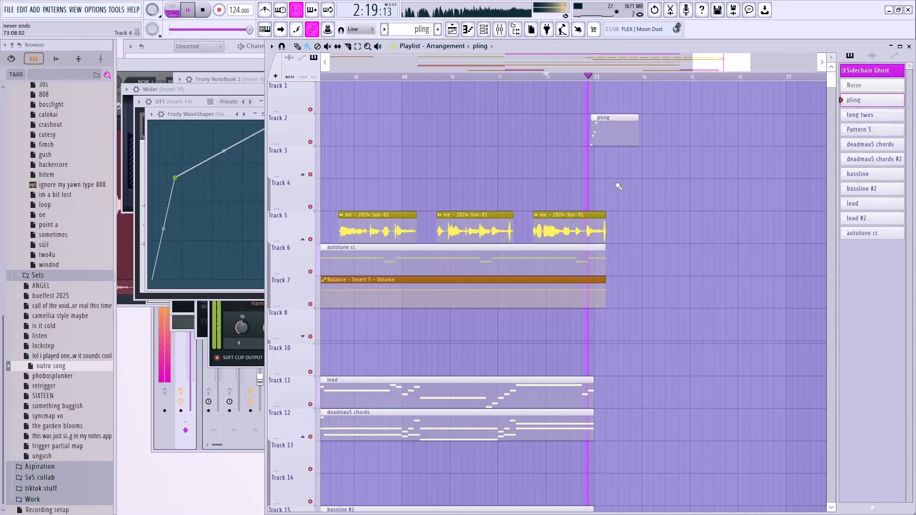
{"action": "key", "text": "space"}
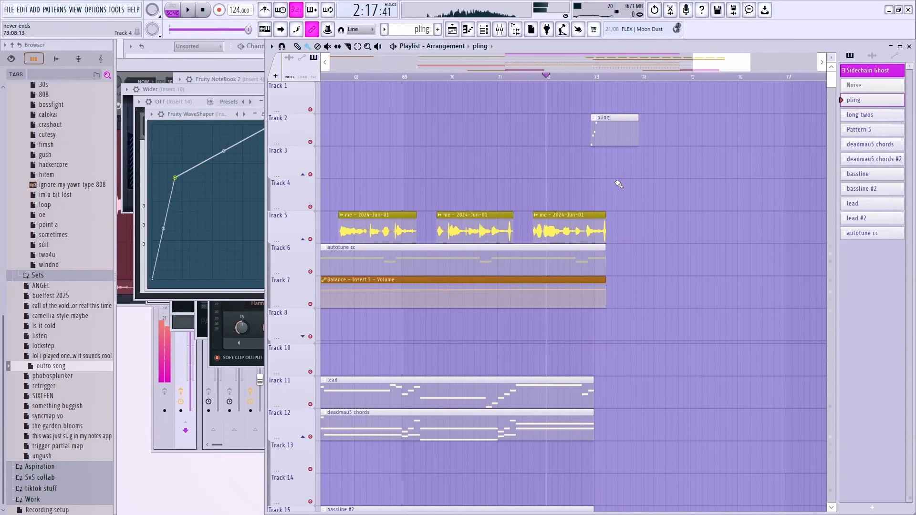
Step: Stretch Insert 5's Fruity Balance automation clip out to bar 73 and audition the fade
{"action": "key", "text": "F9"}
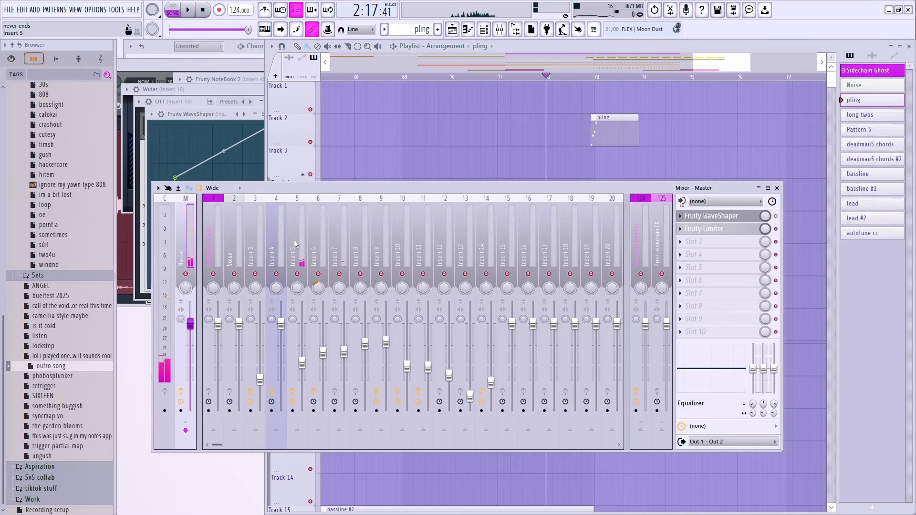
{"action": "left_click", "coordinate": [295, 238]}
{"action": "left_click", "coordinate": [711, 324]}
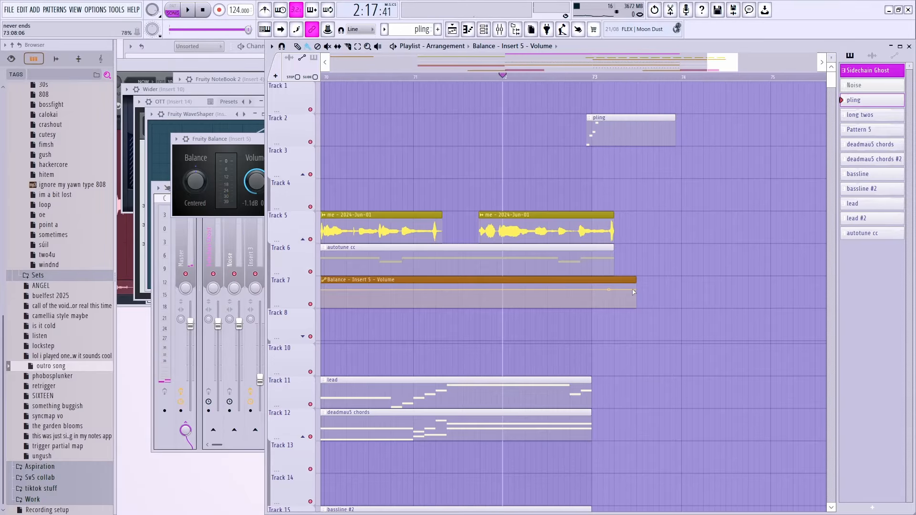
{"action": "left_click_drag", "start_coordinate": [636, 276], "coordinate": [752, 269]}
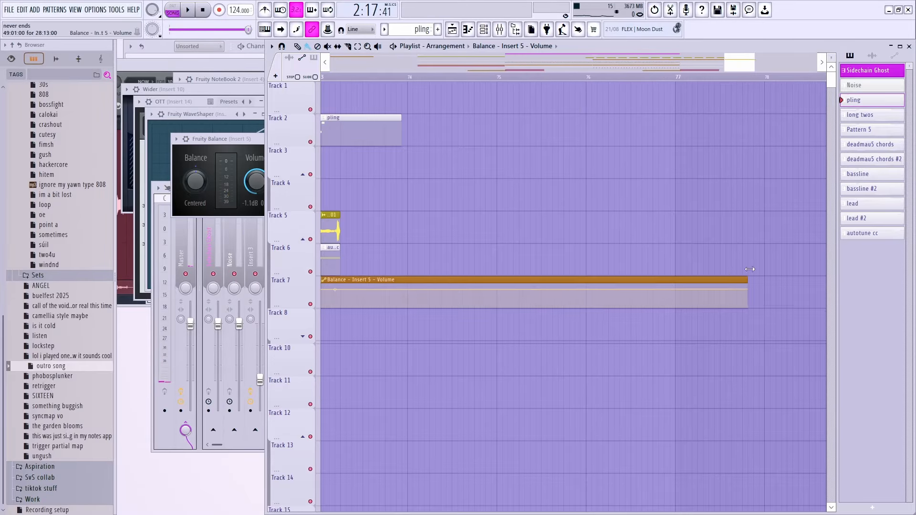
{"action": "scroll", "coordinate": [654, 289], "scroll_direction": "down", "scroll_amount": 4}
{"action": "left_click_drag", "start_coordinate": [645, 287], "coordinate": [520, 341]}
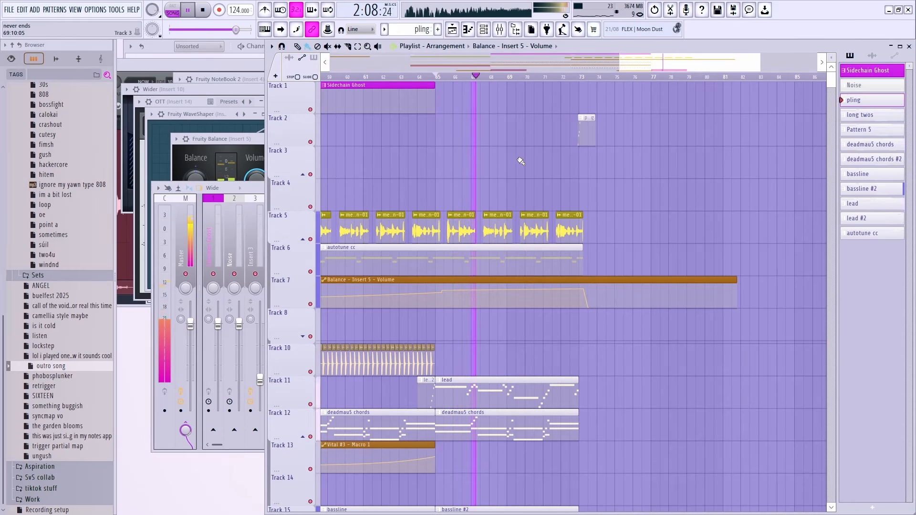
{"action": "key", "text": "space"}
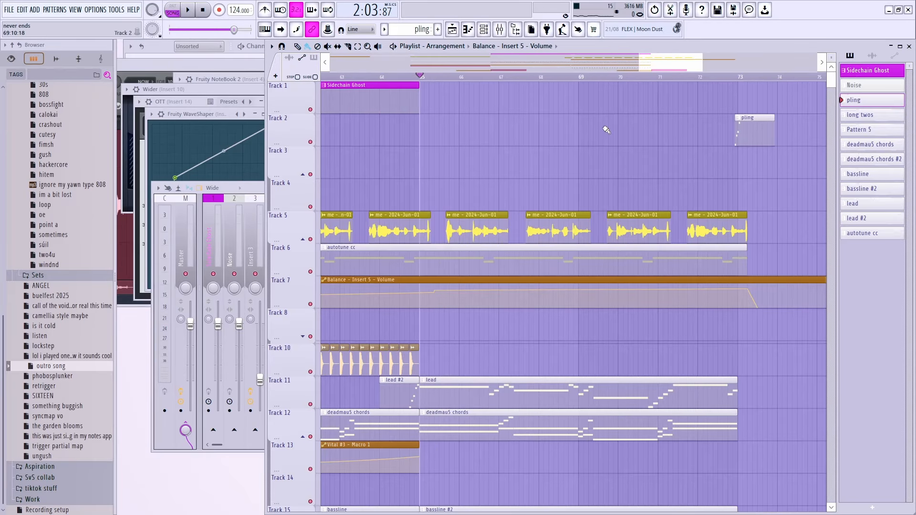
{"action": "key", "text": "space"}
{"action": "key", "text": "space"}
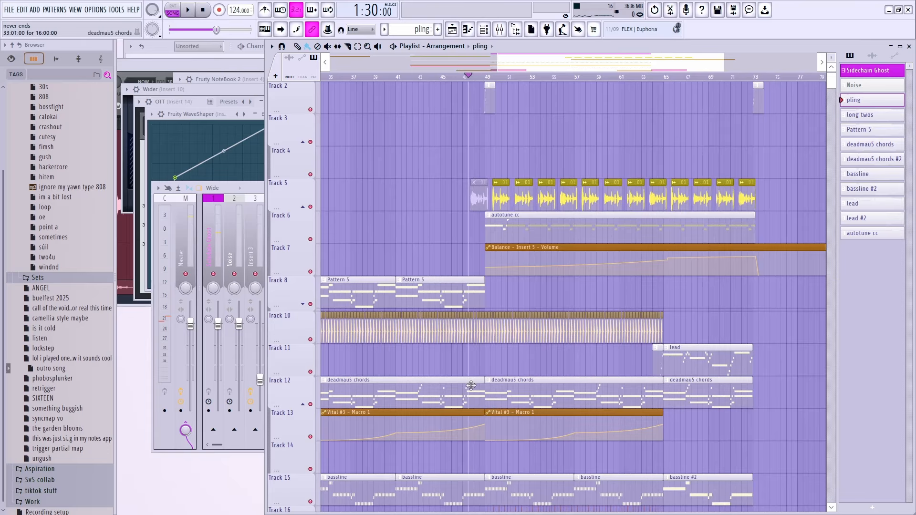
Step: Solo the deadmau5 chords clip during playback and set the song position to bar 59
{"action": "right_click", "coordinate": [493, 390], "text": "alt"}
{"action": "right_click", "coordinate": [598, 391], "text": "alt"}
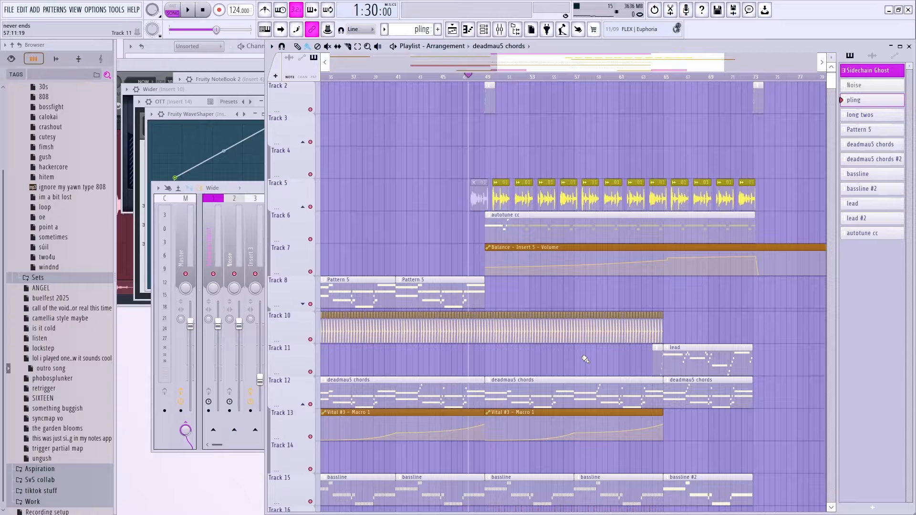
{"action": "left_click", "coordinate": [575, 76]}
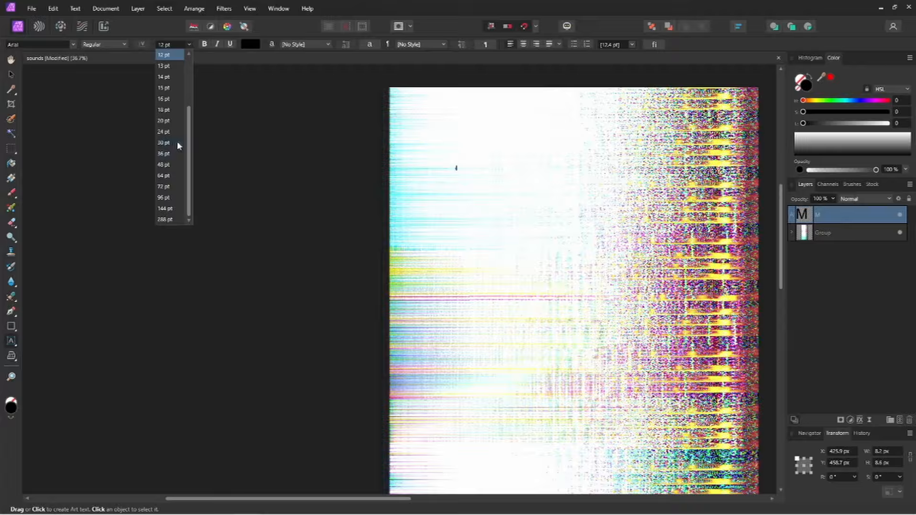
Step: Type the 144 pt title MUSIC2MYEARS stacked letter by letter down the cover's left side, fixing the separators between words
{"action": "left_click", "coordinate": [456, 160]}
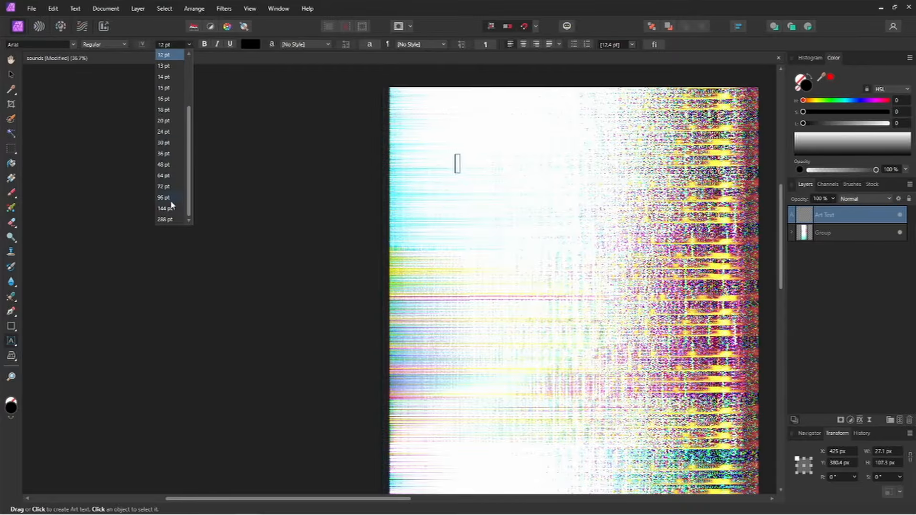
{"action": "type", "text": "MUSIC2MYEARS"}
{"action": "key", "text": "ctrl+minus"}
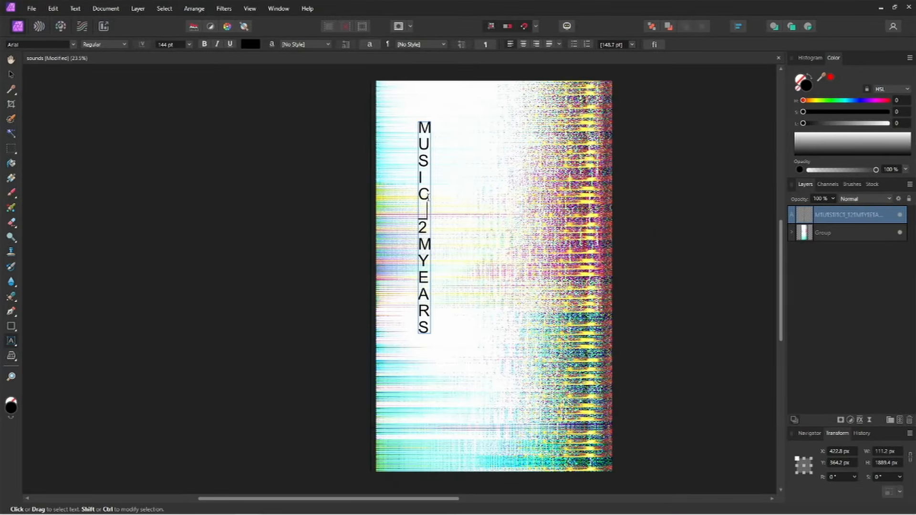
{"action": "type", "text": "_"}
{"action": "left_click", "coordinate": [426, 214]}
{"action": "key", "text": "BackSpace"}
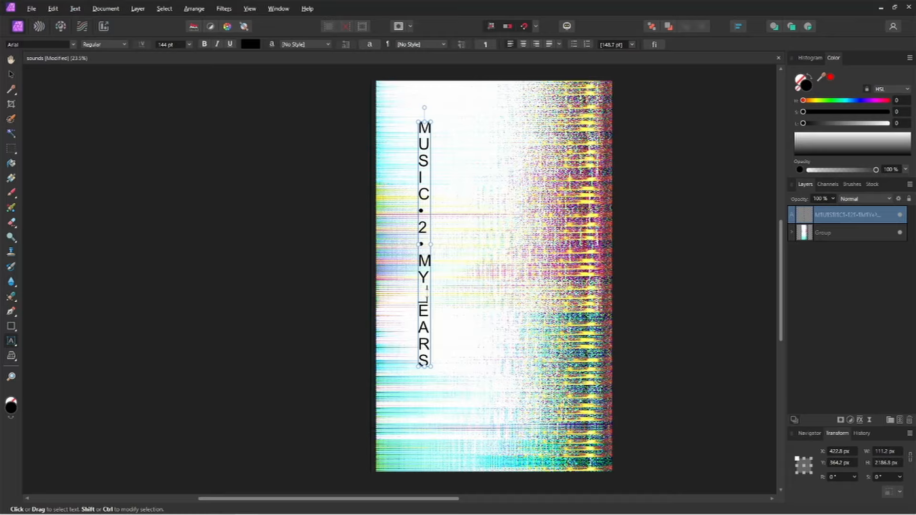